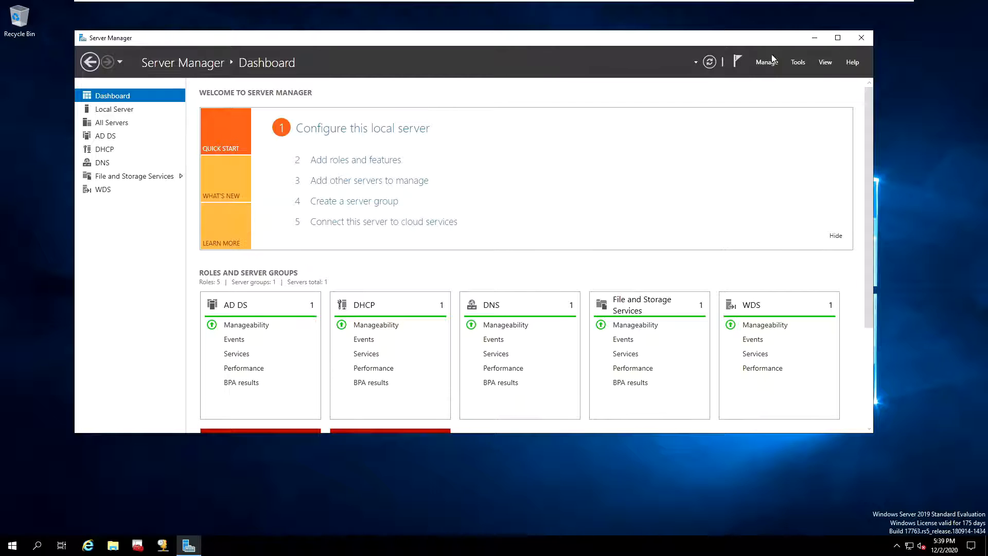
Launch Active Directory Users and Computers from Server Manager's Tools menu
{"action": "left_click", "coordinate": [798, 63]}
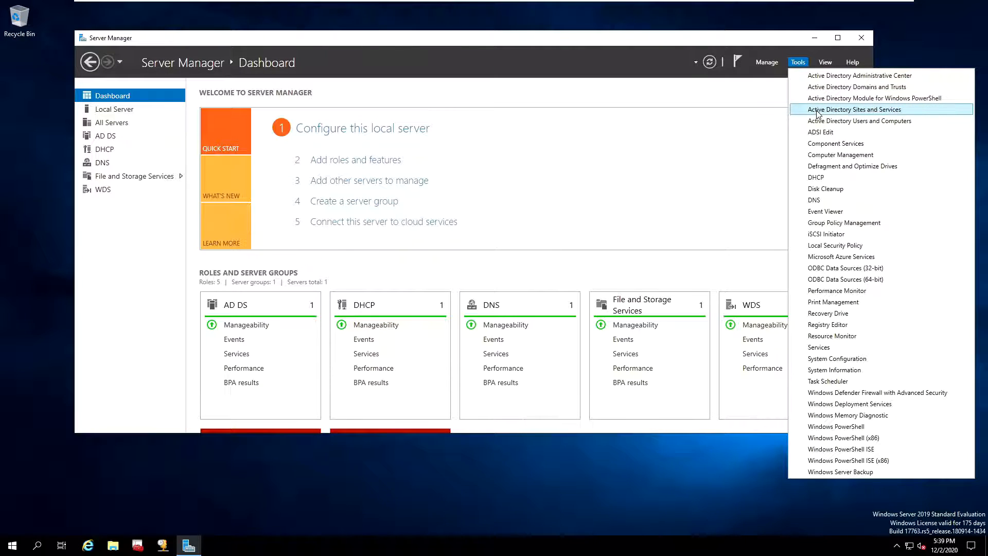
{"action": "left_click", "coordinate": [869, 121]}
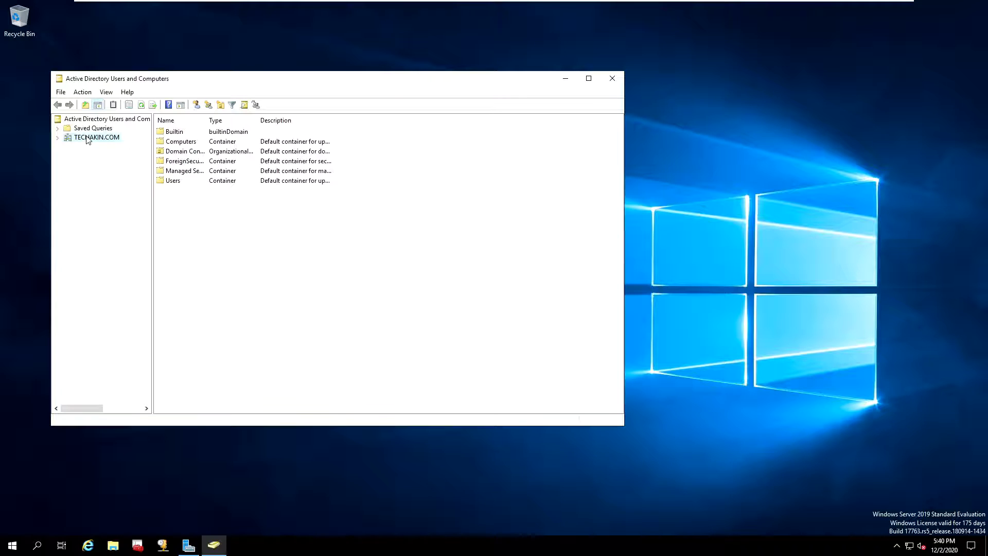
Create an organizational unit named HR under TECHAKIN.COM with accidental-deletion protection turned off
{"action": "left_click", "coordinate": [58, 138]}
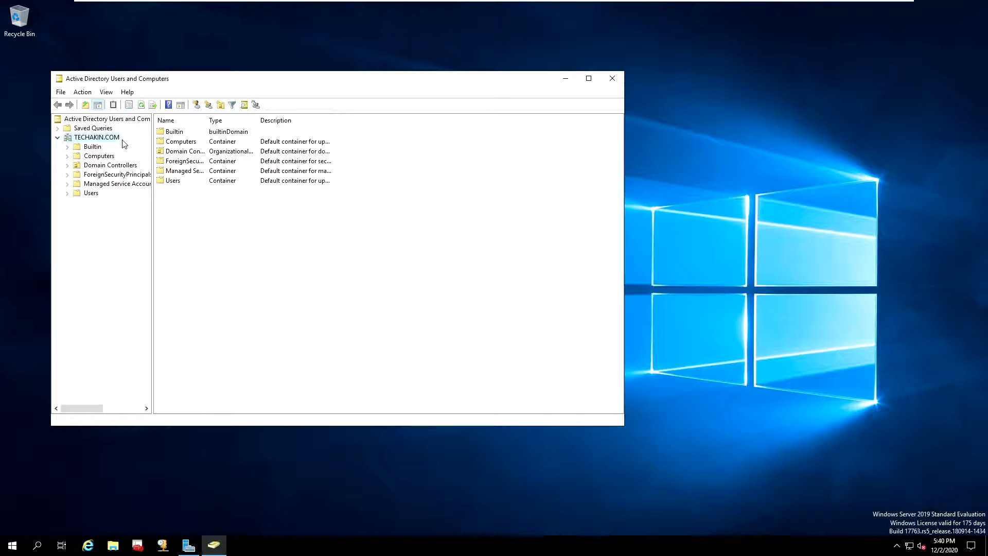
{"action": "right_click", "coordinate": [88, 139]}
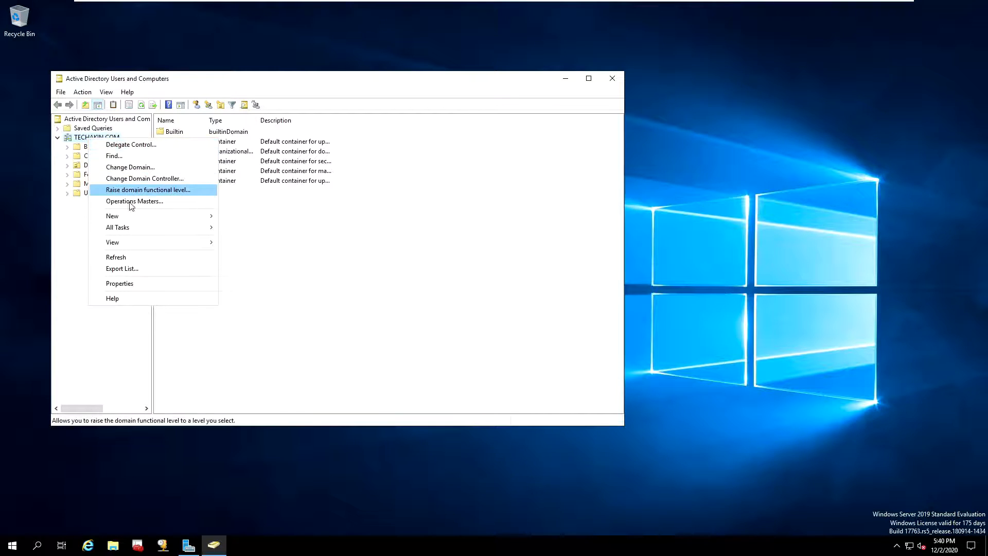
{"action": "mouse_move", "coordinate": [141, 220]}
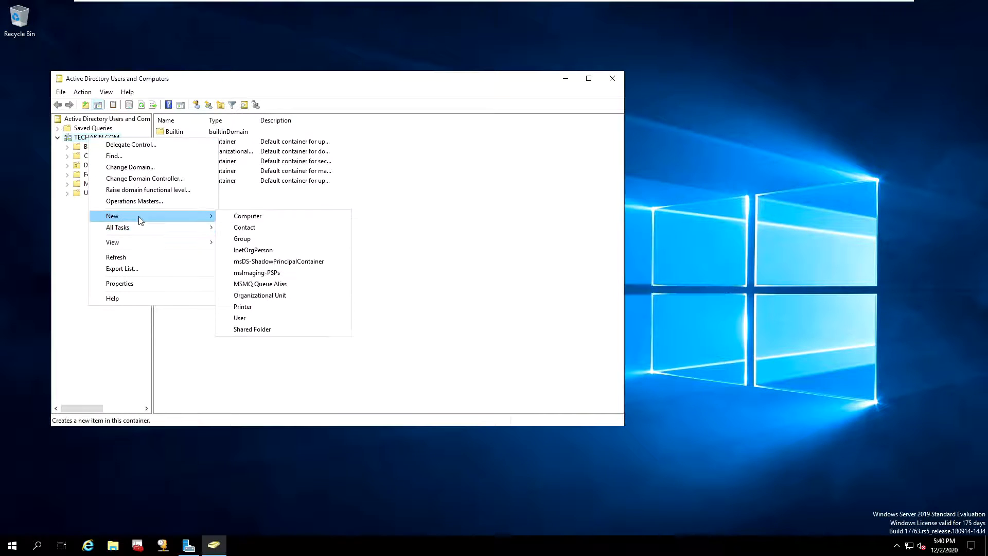
{"action": "left_click", "coordinate": [255, 298]}
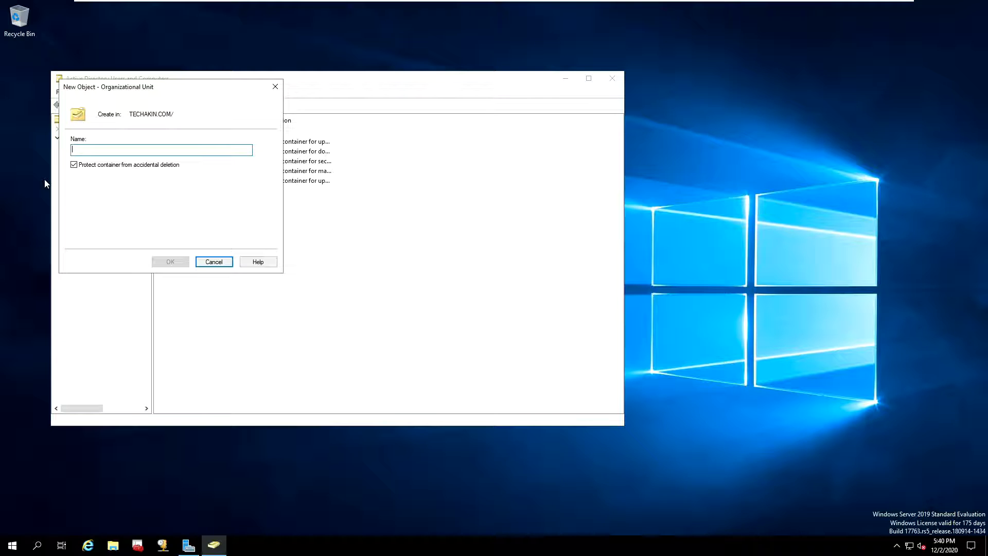
{"action": "type", "text": "HR"}
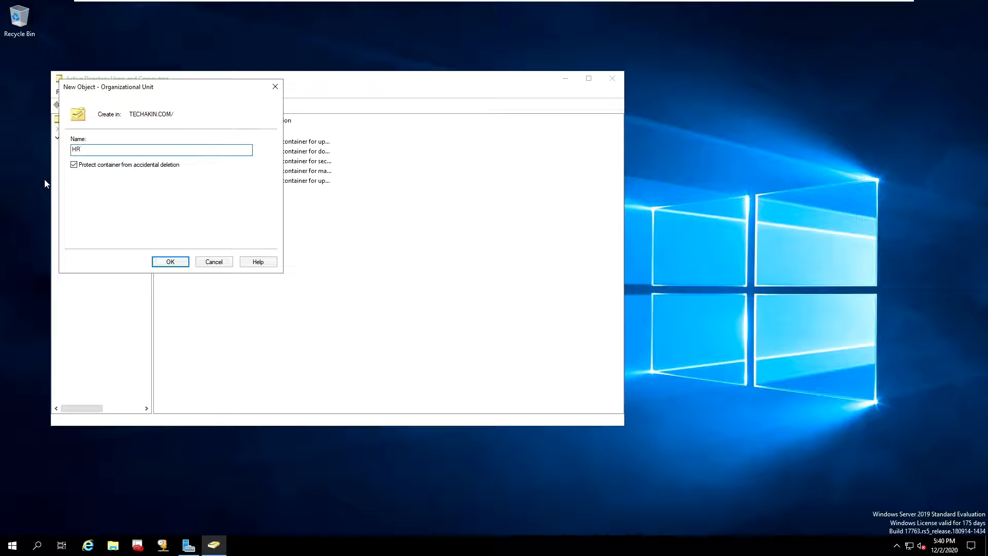
{"action": "left_click", "coordinate": [74, 164]}
{"action": "left_click", "coordinate": [166, 260]}
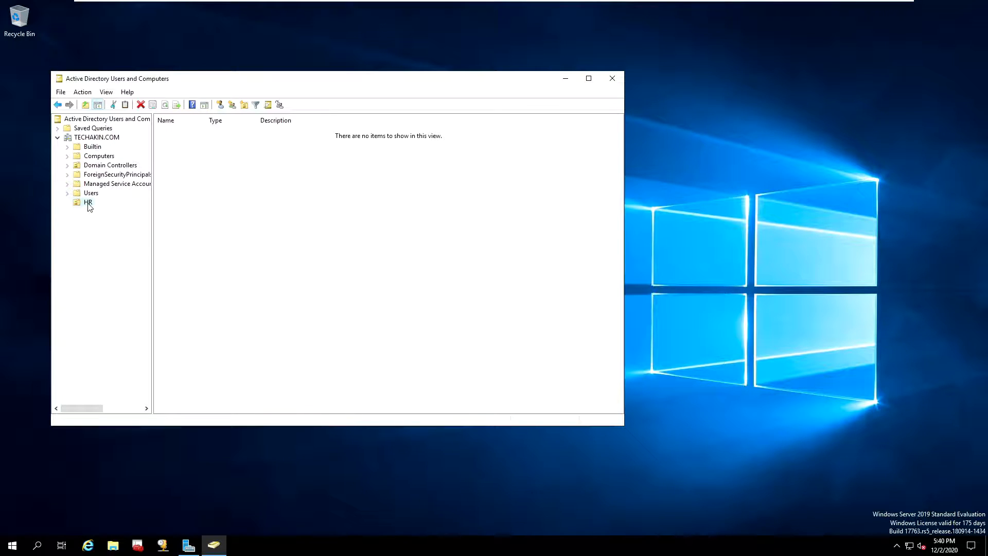
Create a nested organizational unit named Users inside HR, with accidental-deletion protection unchecked
{"action": "right_click", "coordinate": [88, 205]}
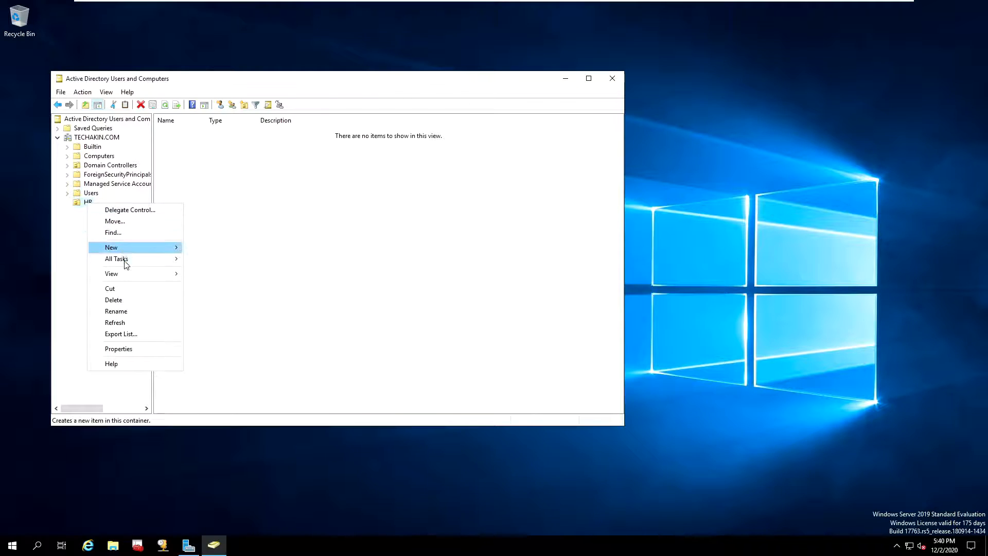
{"action": "mouse_move", "coordinate": [126, 264]}
{"action": "mouse_move", "coordinate": [131, 246]}
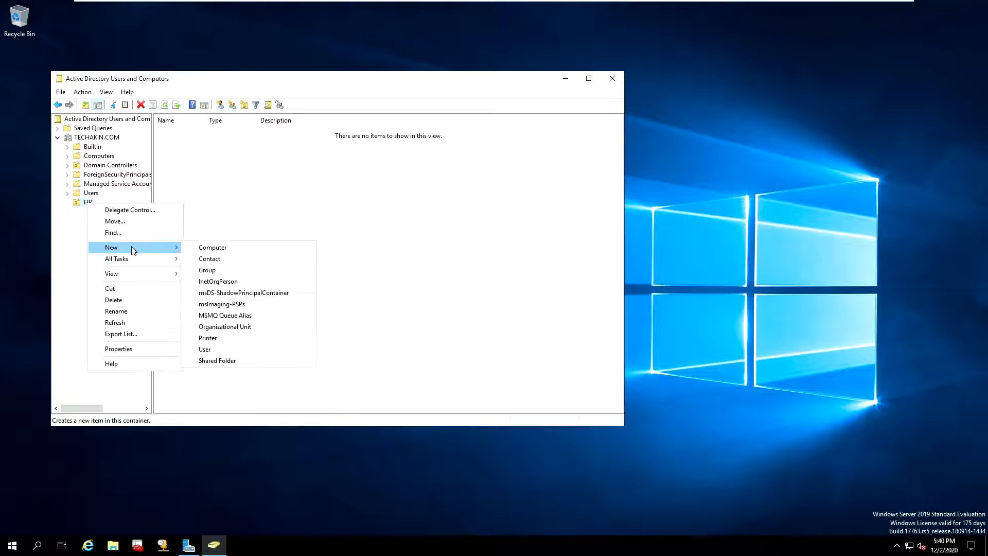
{"action": "left_click", "coordinate": [218, 327]}
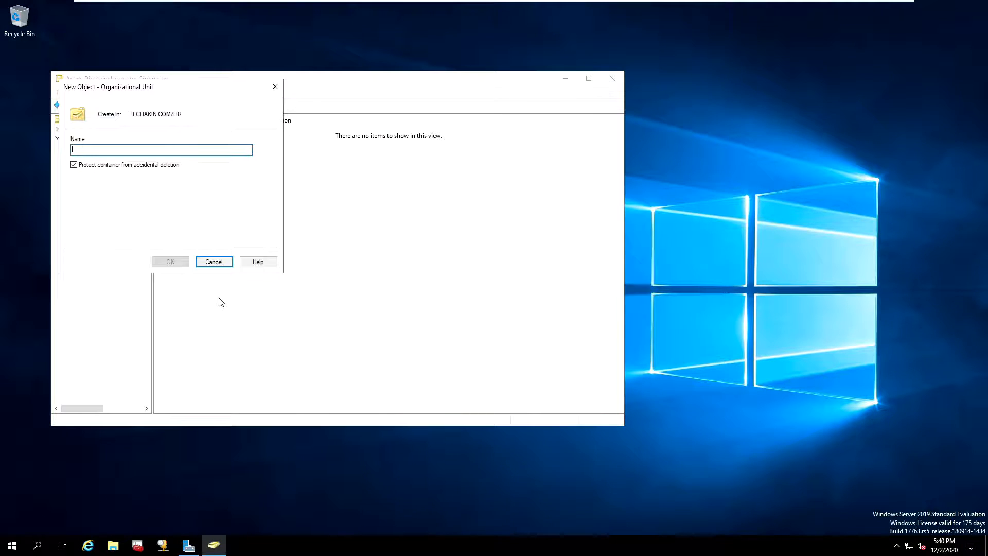
{"action": "type", "text": "Users"}
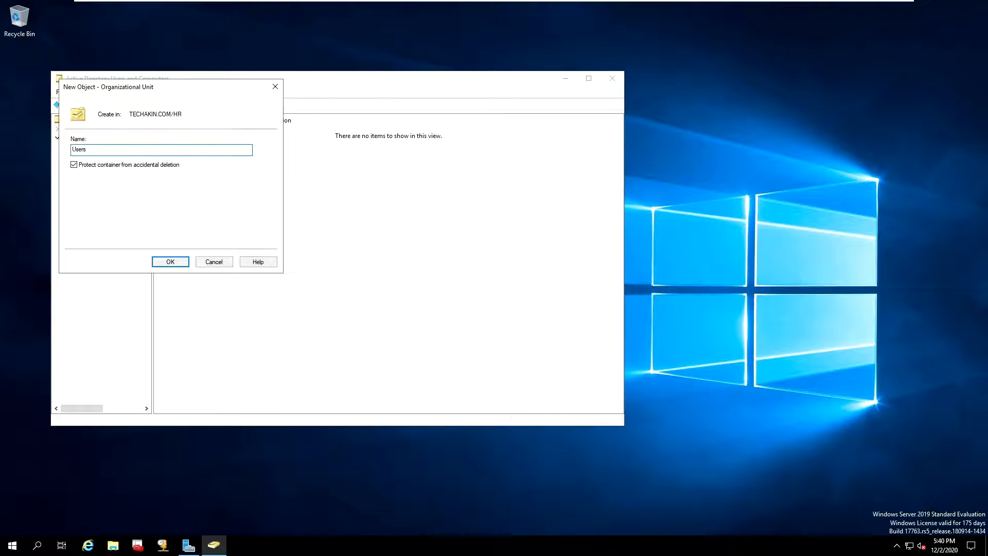
{"action": "left_click", "coordinate": [76, 168]}
{"action": "left_click", "coordinate": [170, 262]}
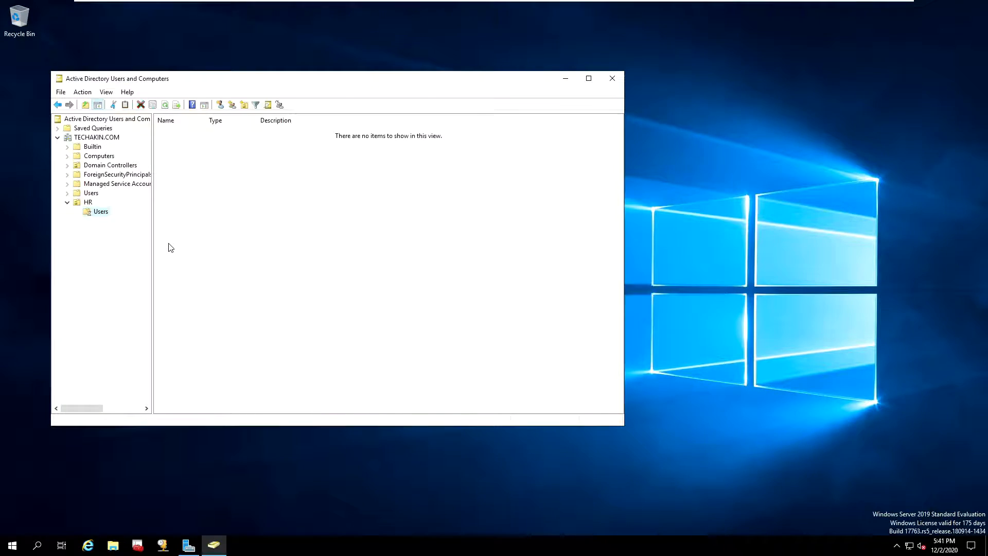
Create a nested organizational unit named Computer inside HR, with accidental-deletion protection unchecked
{"action": "right_click", "coordinate": [88, 205]}
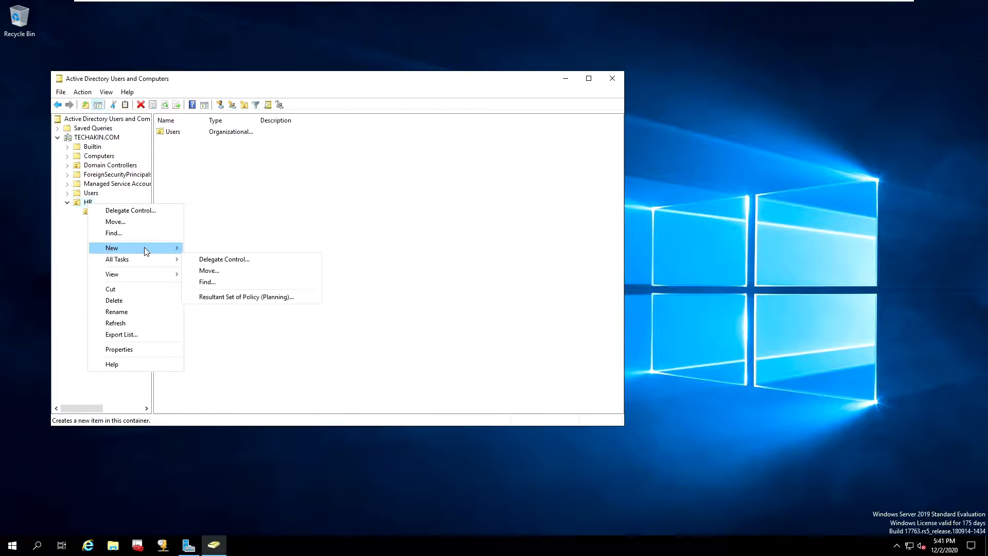
{"action": "mouse_move", "coordinate": [146, 249]}
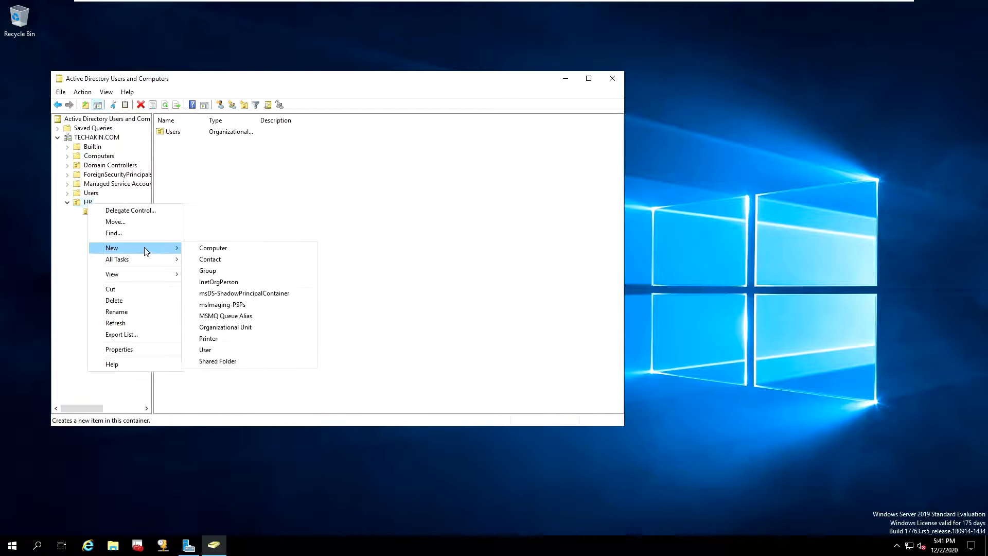
{"action": "left_click", "coordinate": [222, 328]}
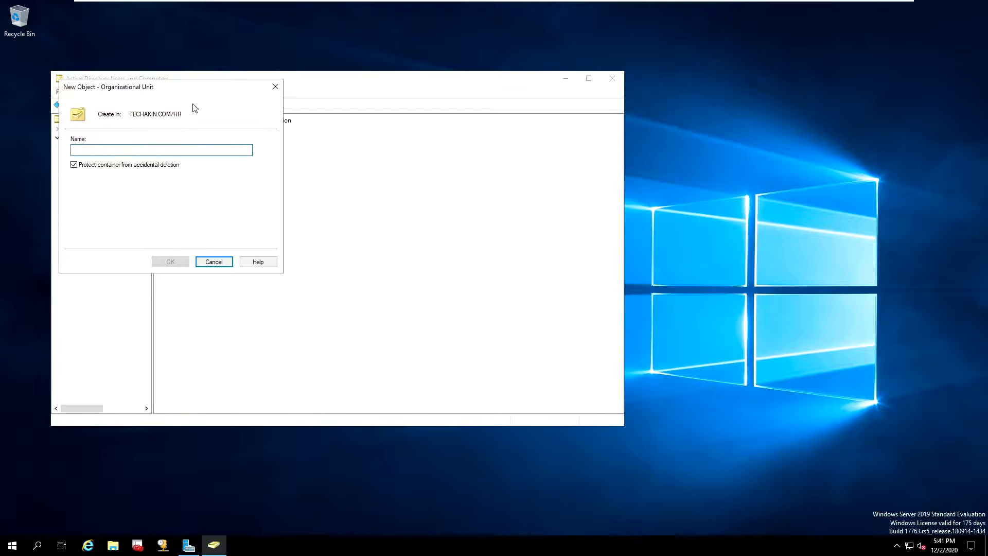
{"action": "type", "text": "Computer"}
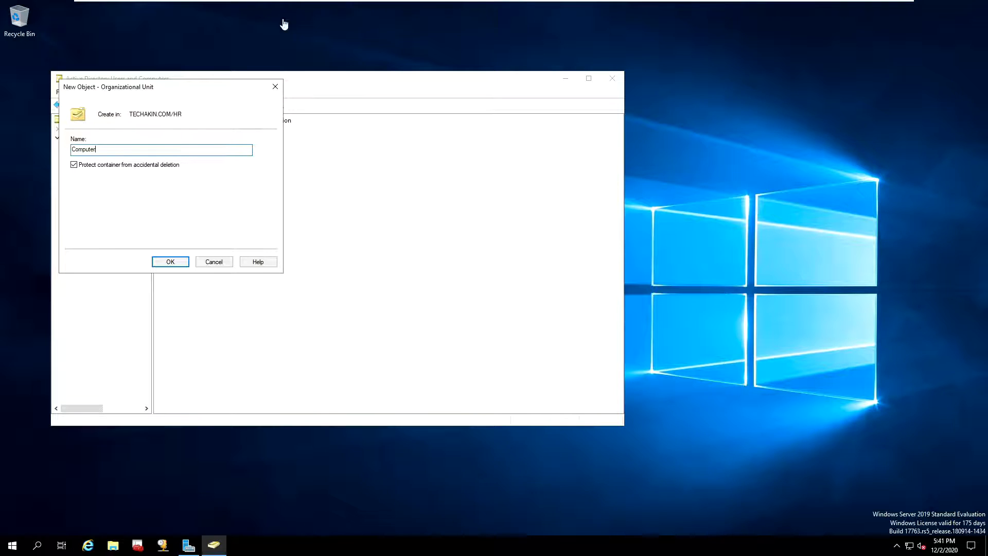
{"action": "left_click", "coordinate": [75, 166]}
{"action": "left_click", "coordinate": [169, 261]}
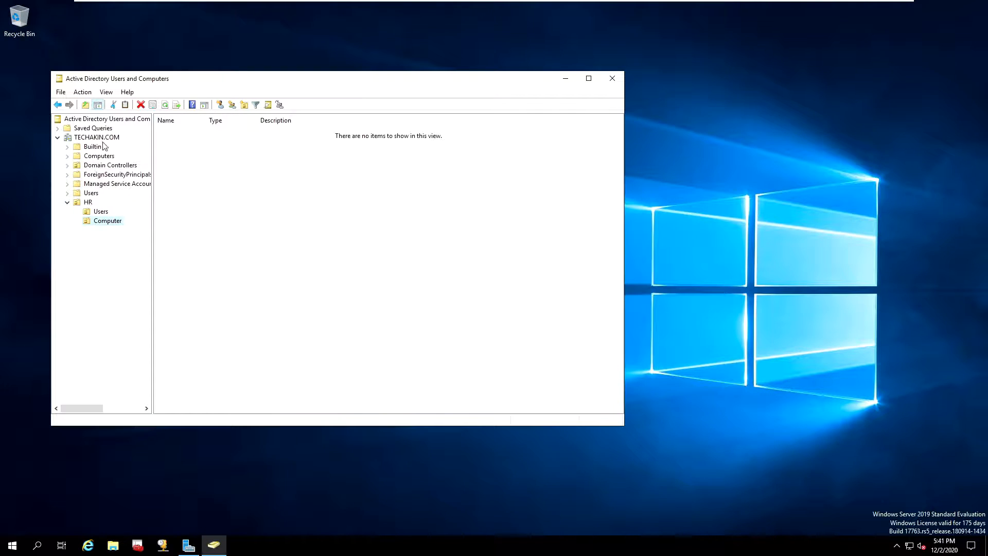
{"action": "left_click", "coordinate": [88, 203]}
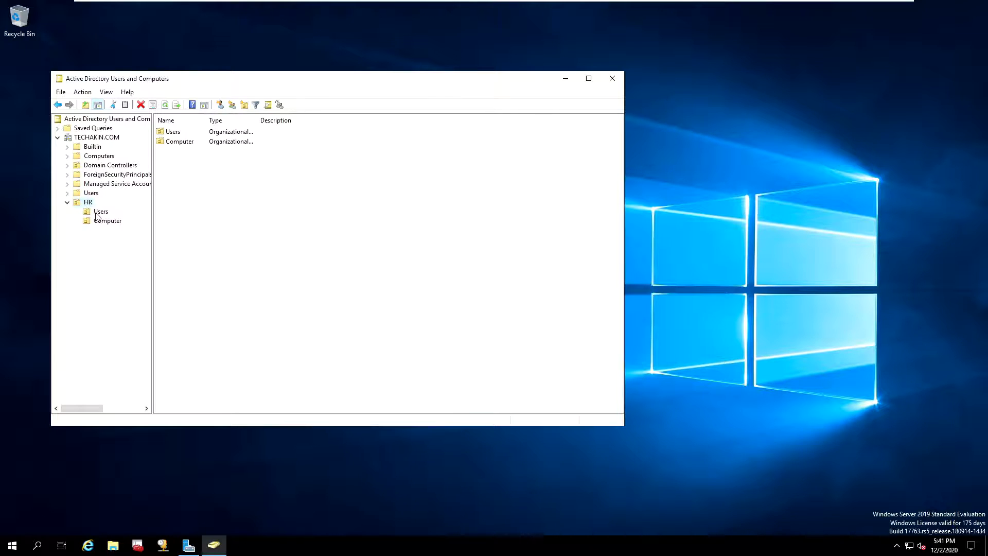
{"action": "left_click", "coordinate": [100, 214]}
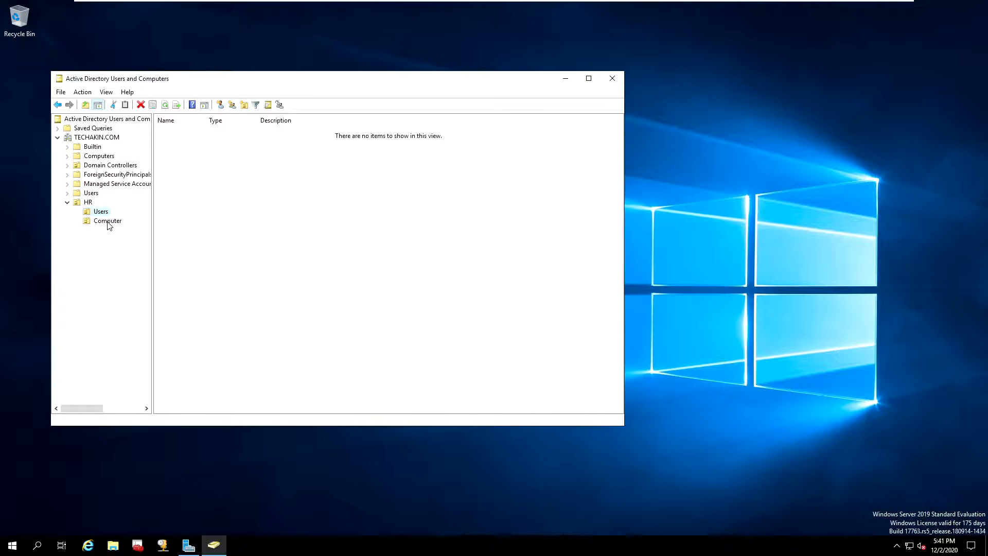
{"action": "left_click", "coordinate": [108, 222]}
{"action": "left_click", "coordinate": [68, 203]}
{"action": "left_click", "coordinate": [67, 202]}
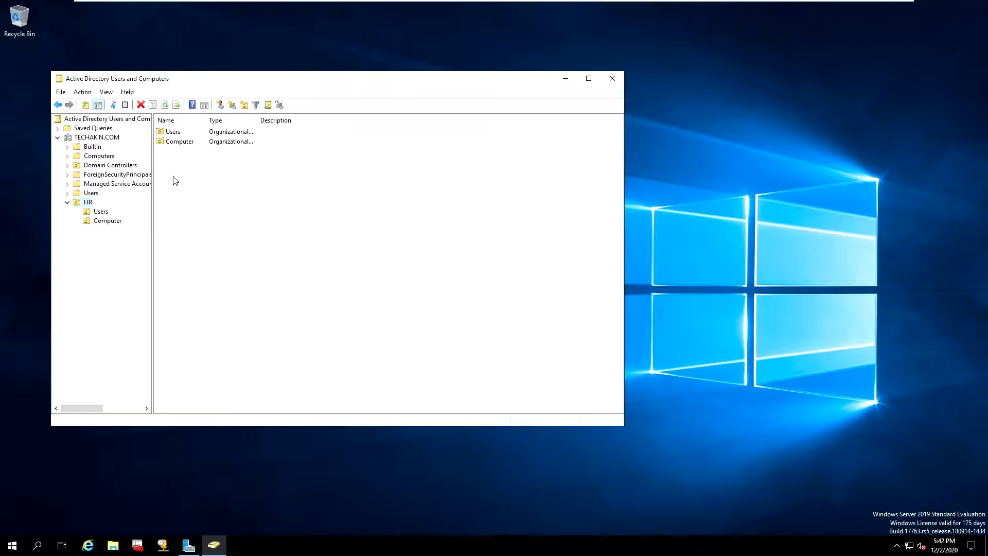
Return to the DEV-100 server VM and view the contents of HR's Computer OU
{"action": "mouse_move", "coordinate": [489, 4]}
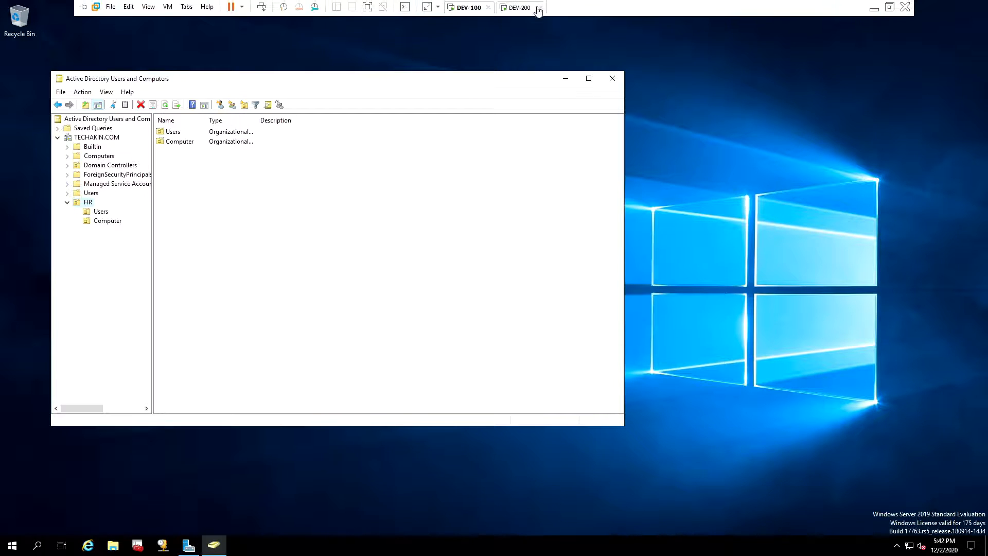
{"action": "left_click", "coordinate": [526, 8]}
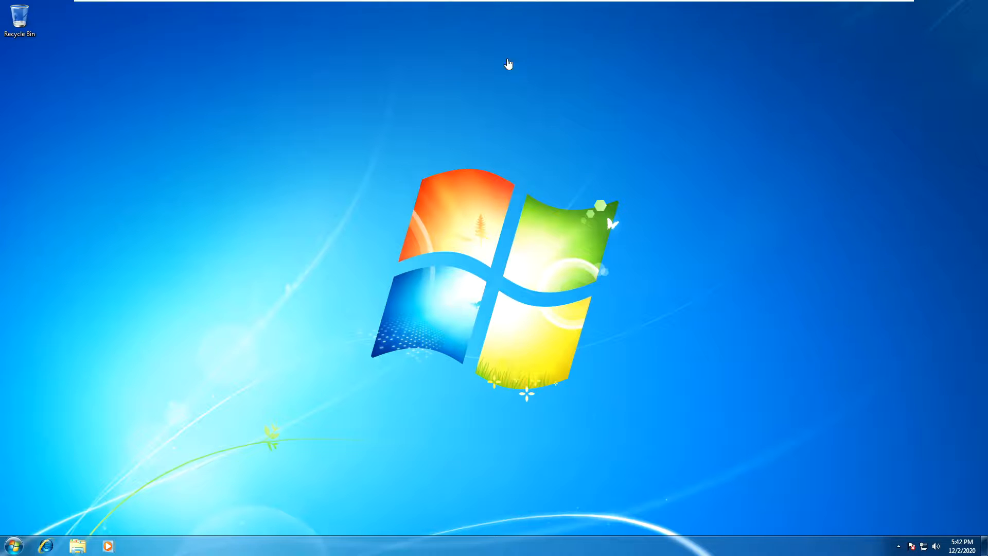
{"action": "left_click", "coordinate": [479, 8]}
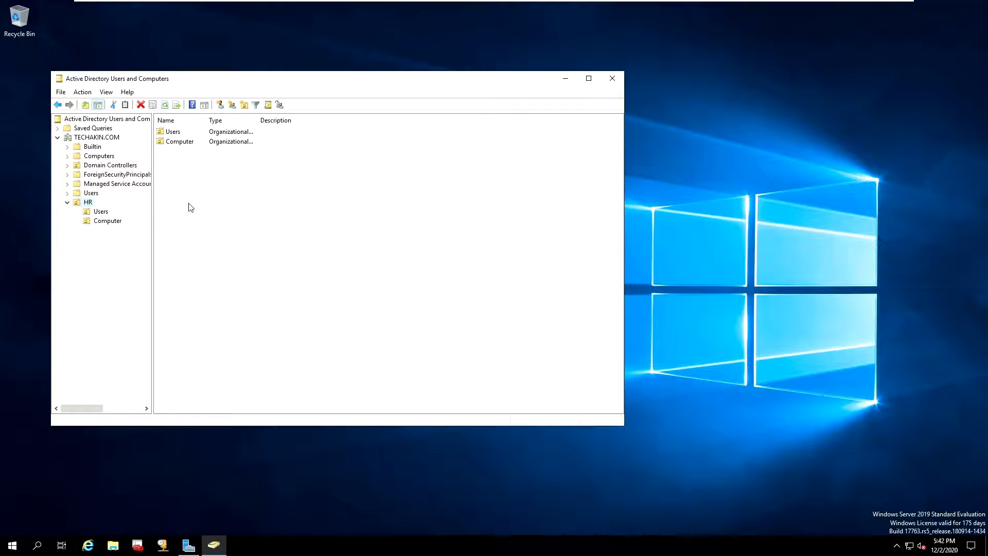
{"action": "left_click", "coordinate": [112, 225]}
Select the Computer OU under HR and bring up its actions menu
{"action": "left_click", "coordinate": [89, 203]}
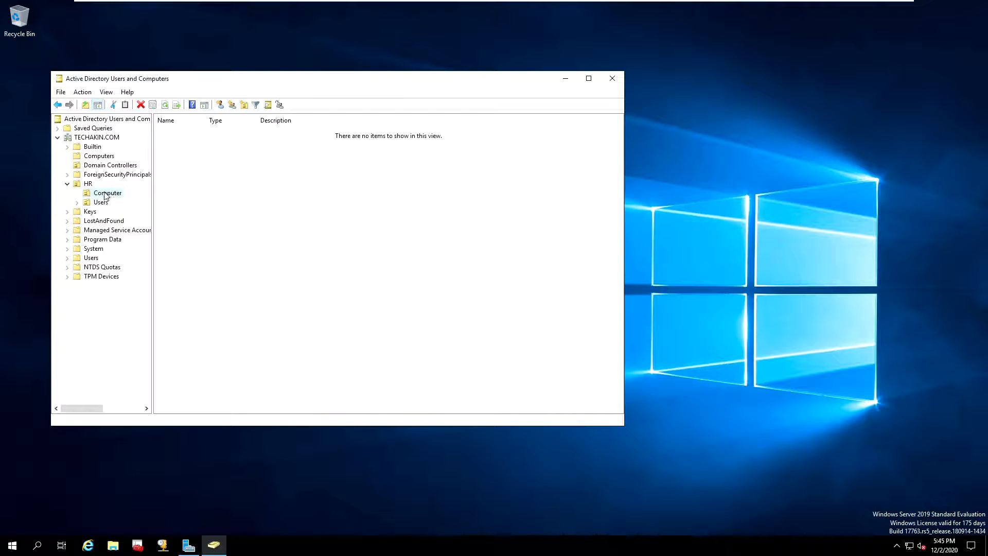
{"action": "right_click", "coordinate": [105, 195]}
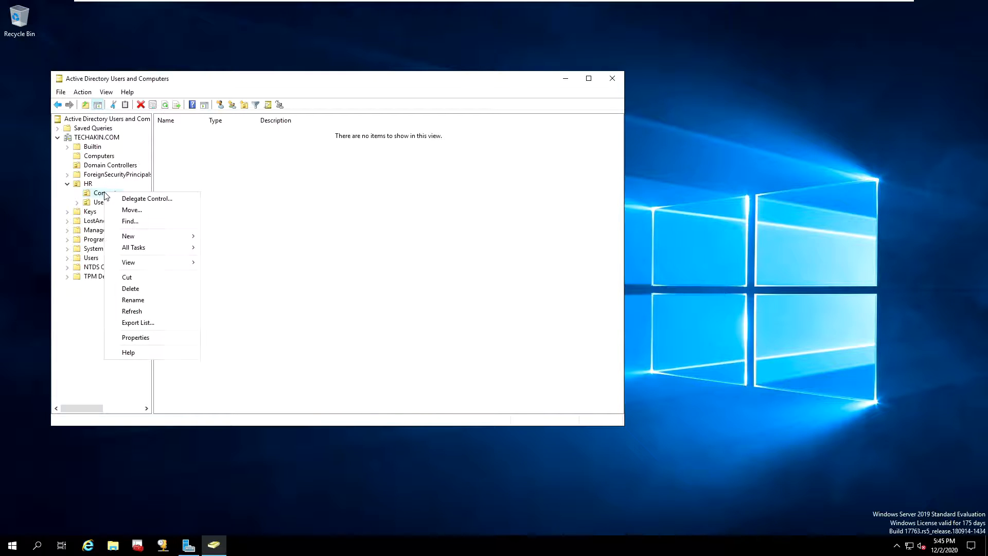
Open the Computer OU's properties in the Attribute Editor and view its distinguishedName value
{"action": "left_click", "coordinate": [137, 338]}
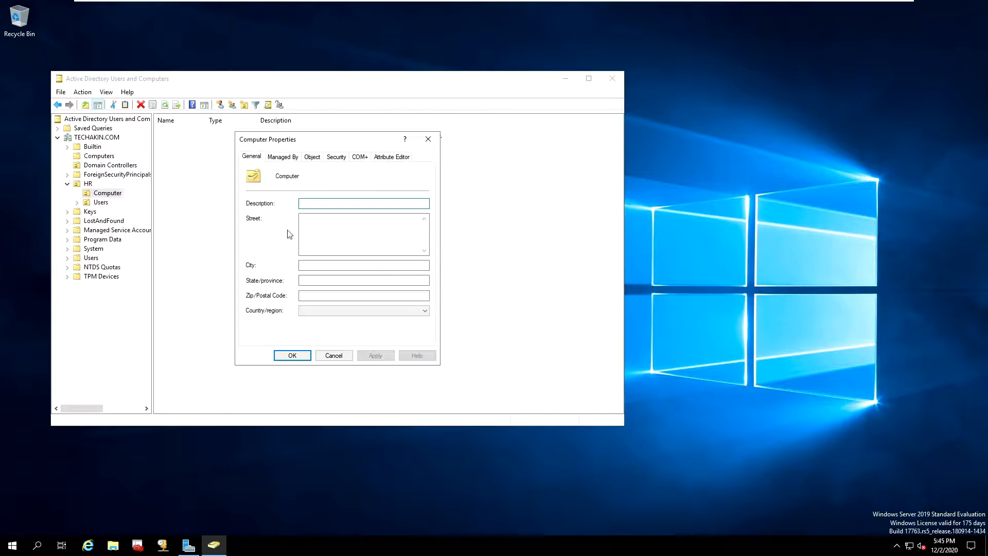
{"action": "left_click", "coordinate": [387, 160]}
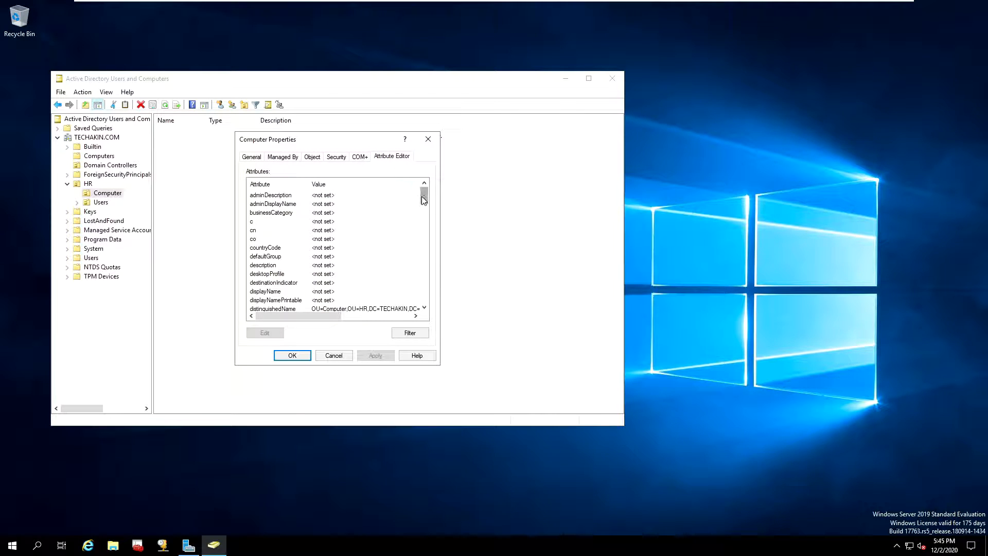
{"action": "left_click", "coordinate": [424, 307]}
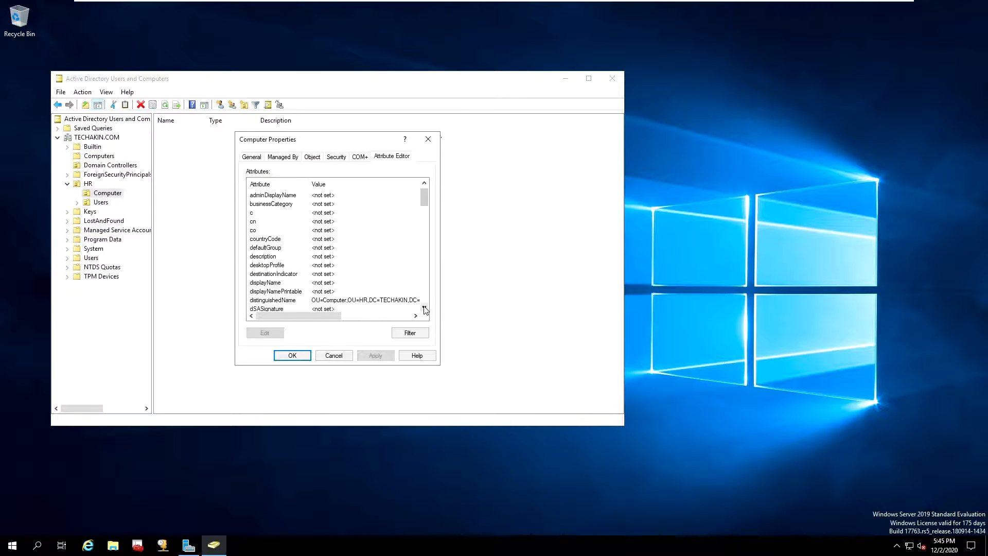
{"action": "left_click", "coordinate": [267, 300]}
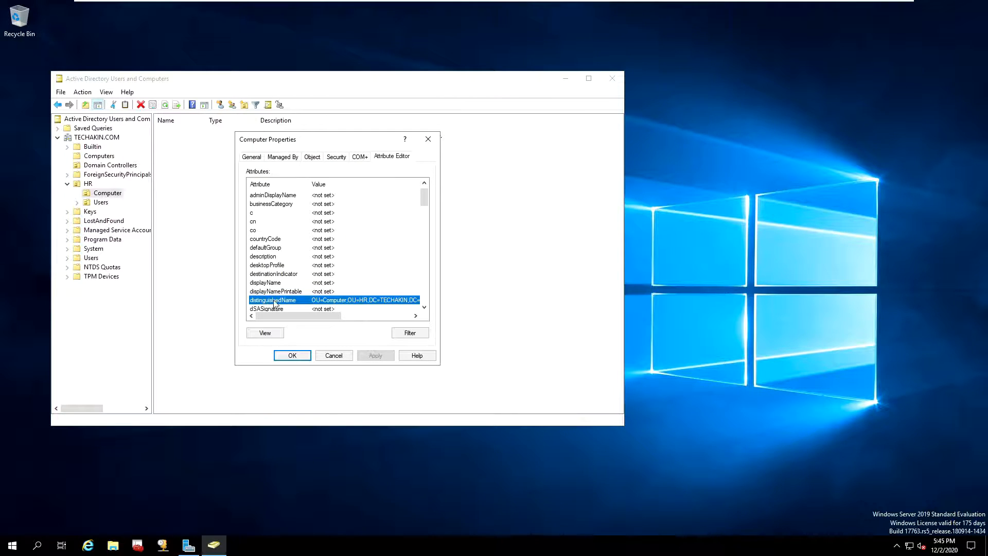
{"action": "left_click", "coordinate": [265, 333]}
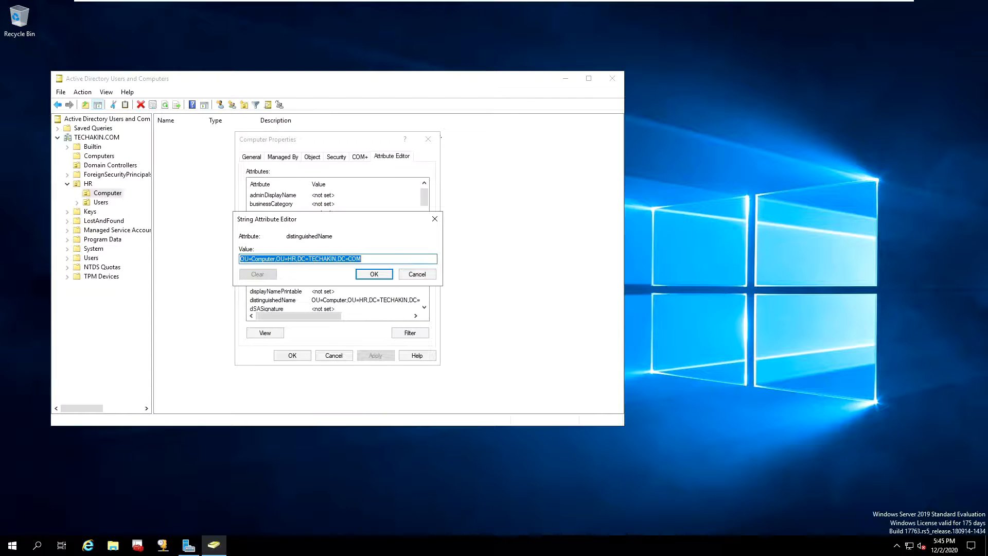
Copy OU=Computer,OU=HR,DC=TECHAKIN,DC=COM to the clipboard and close both dialogs
{"action": "right_click", "coordinate": [293, 258]}
{"action": "left_click", "coordinate": [302, 287]}
{"action": "right_click", "coordinate": [303, 262]}
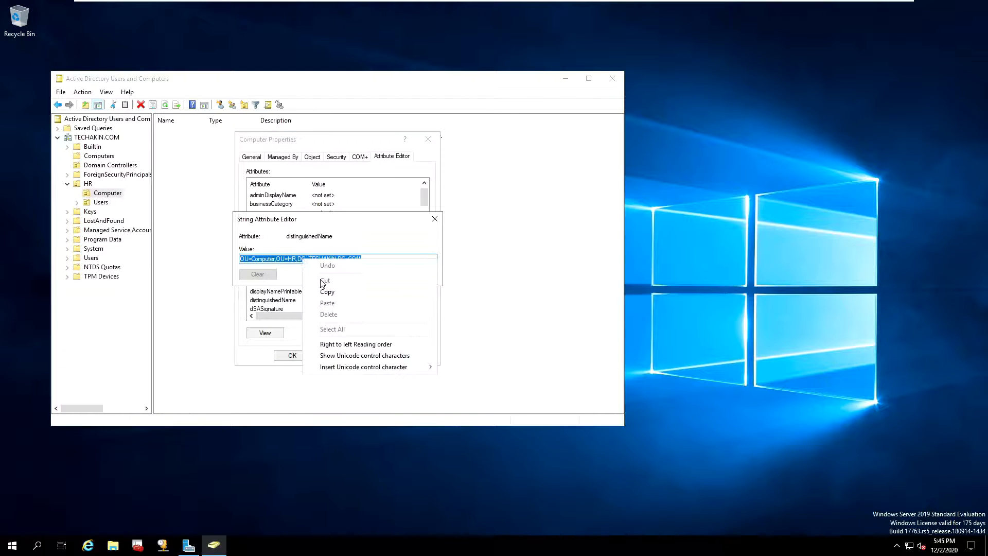
{"action": "left_click", "coordinate": [330, 288]}
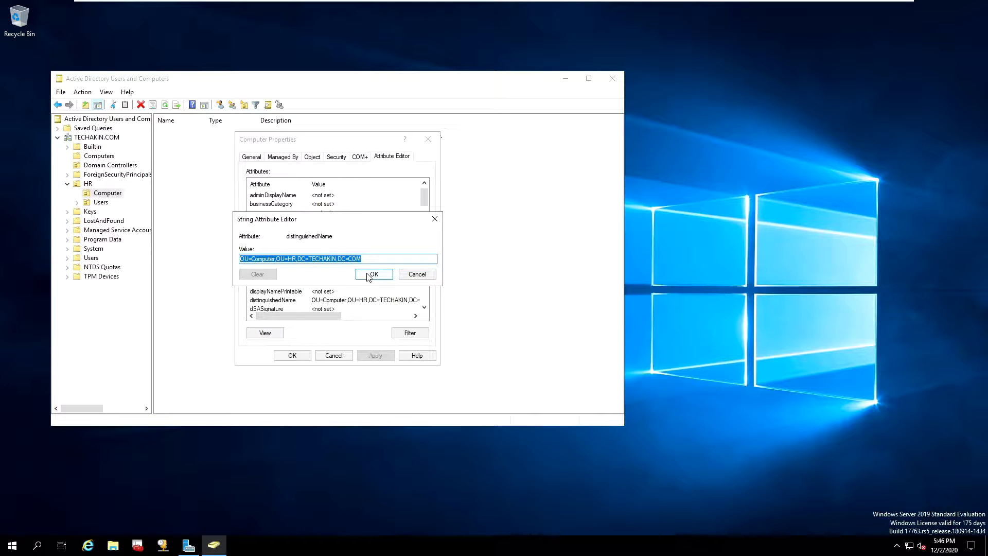
{"action": "left_click", "coordinate": [368, 275]}
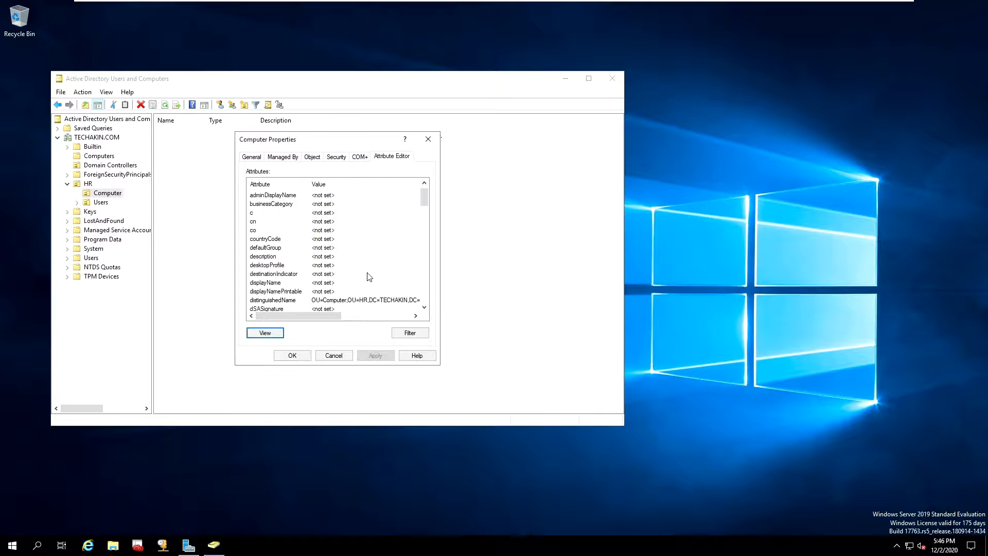
{"action": "left_click", "coordinate": [292, 356]}
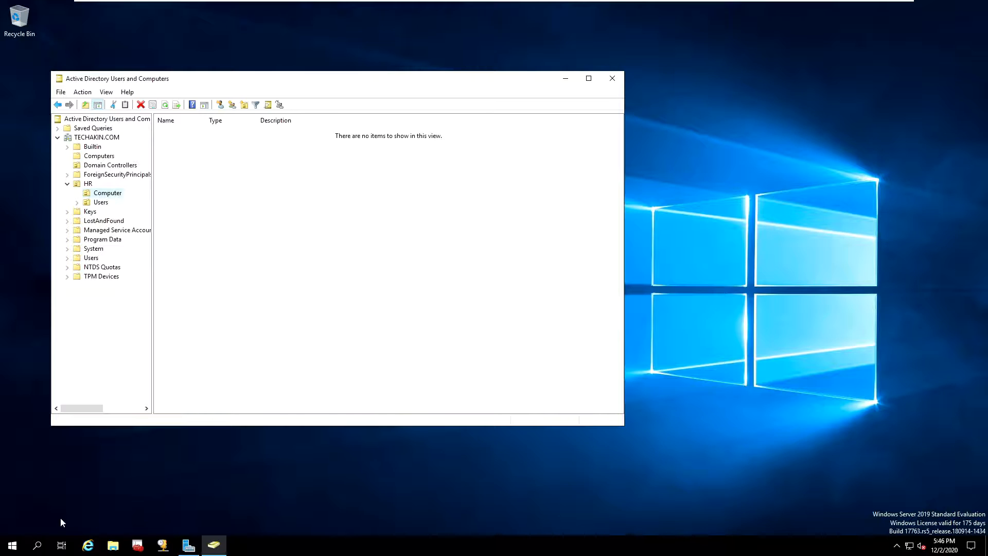
Launch Windows PowerShell as administrator
{"action": "left_click", "coordinate": [12, 546]}
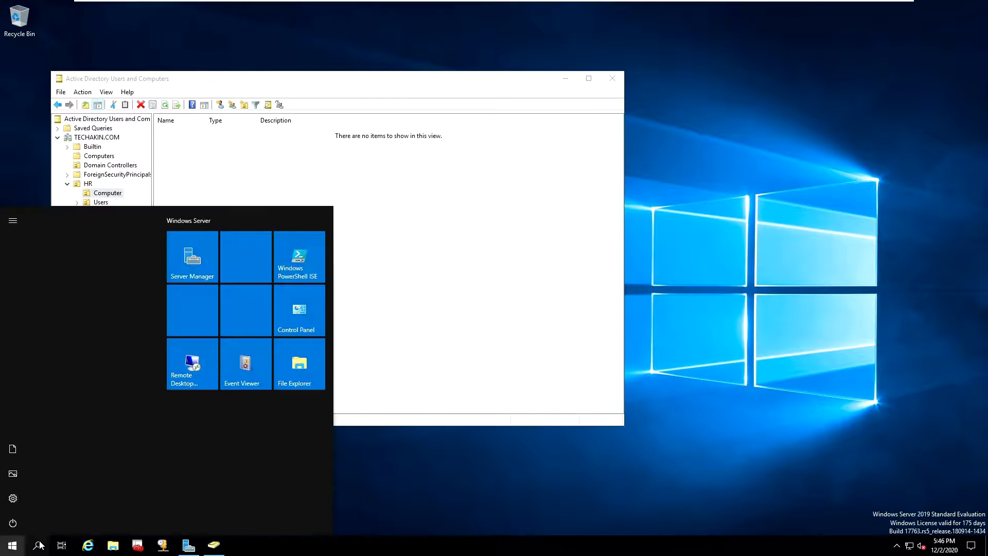
{"action": "type", "text": "powersh"}
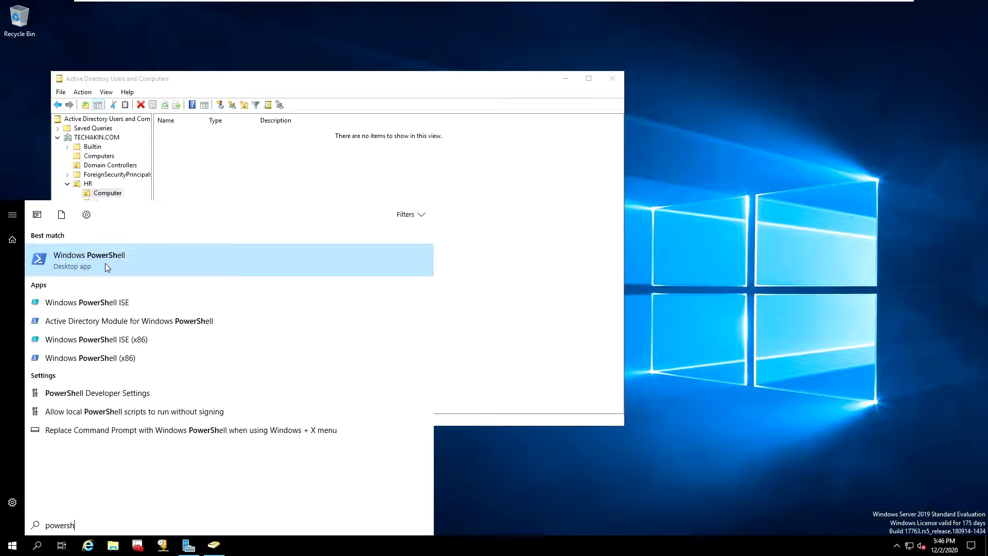
{"action": "left_click", "coordinate": [79, 258]}
{"action": "right_click", "coordinate": [79, 259]}
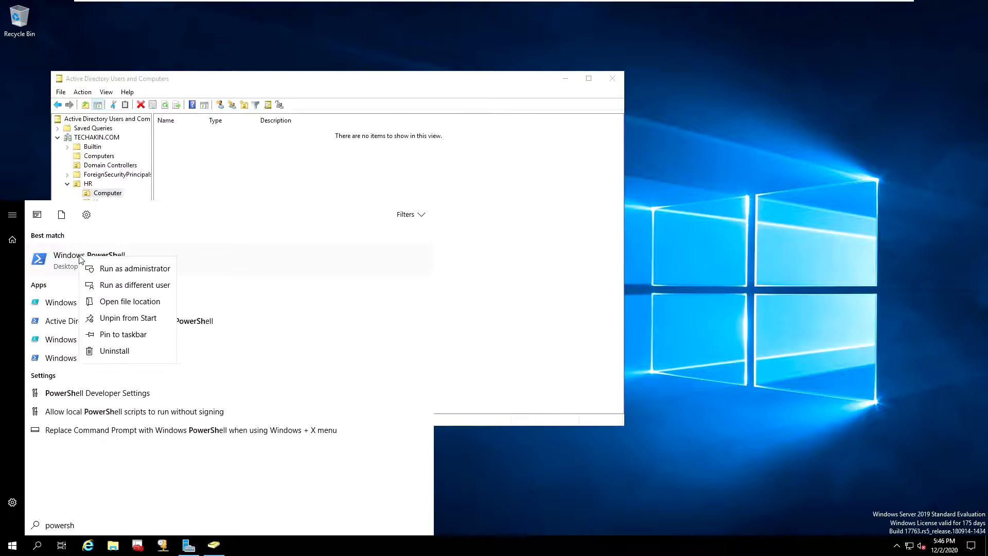
{"action": "left_click", "coordinate": [114, 270]}
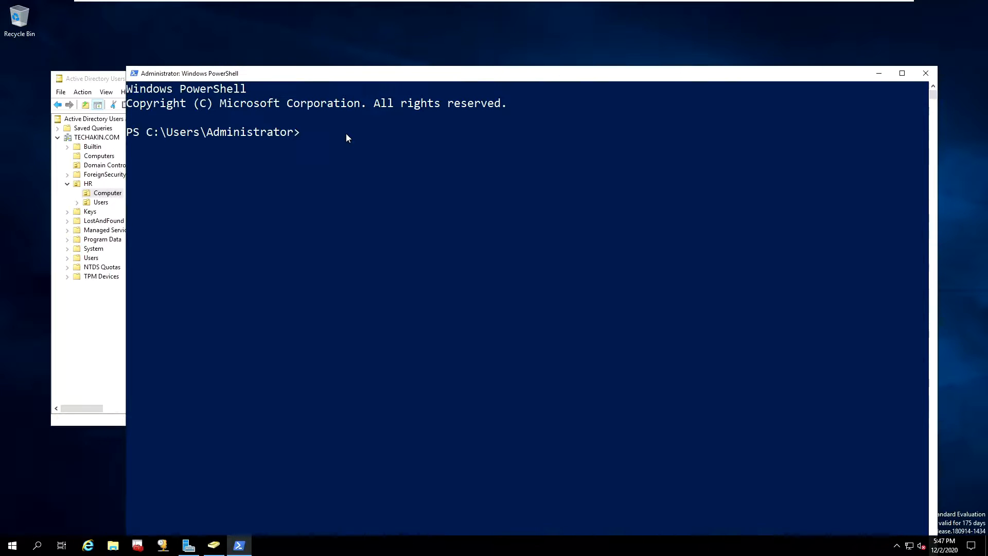
Run redircmp "OU=Computer,OU=HR,DC=TECHAKIN,DC=COM" and check the reported redirection path
{"action": "type", "text": "redirc"}
{"action": "type", "text": "mp"}
{"action": "key", "text": "ctrl+v"}
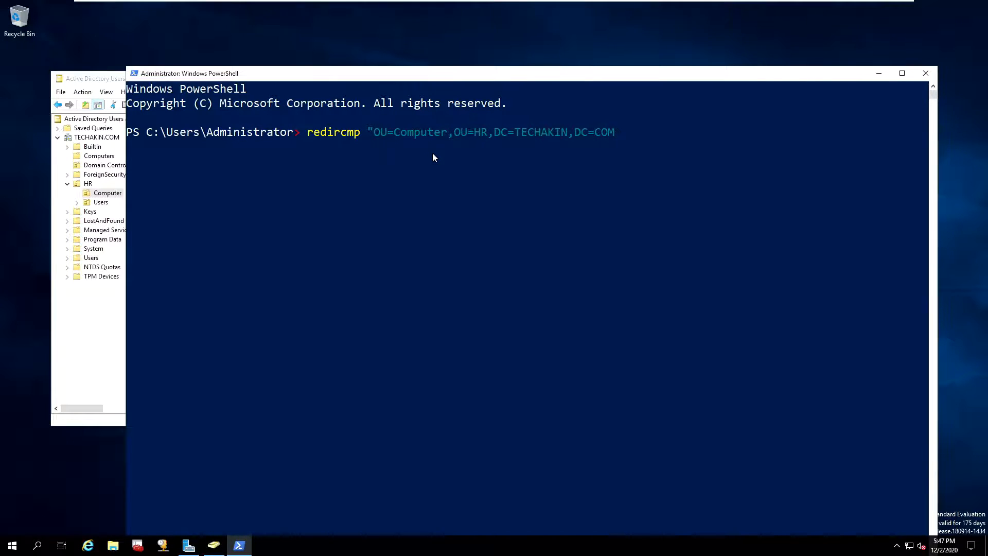
{"action": "type", "text": "\""}
{"action": "key", "text": "Return"}
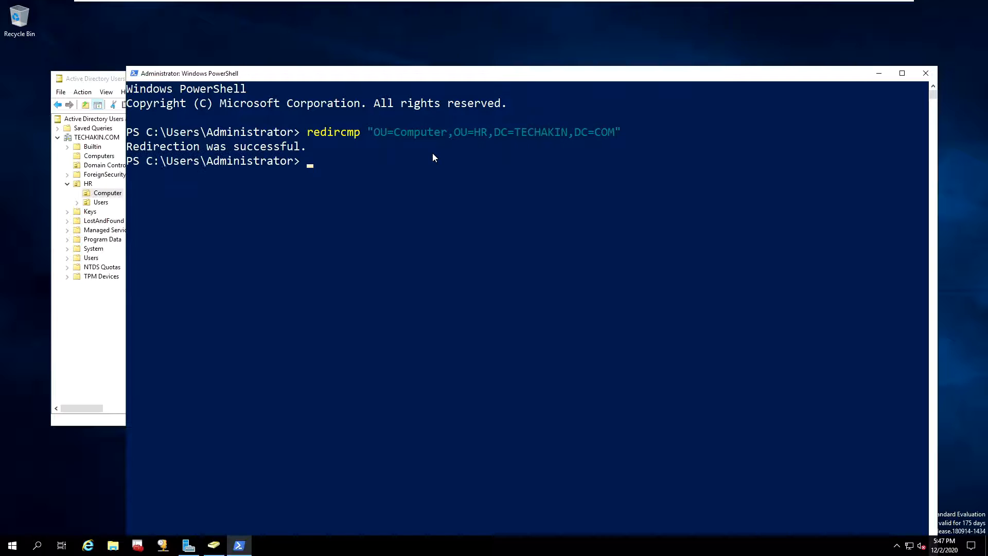
{"action": "left_click_drag", "start_coordinate": [614, 133], "coordinate": [574, 132]}
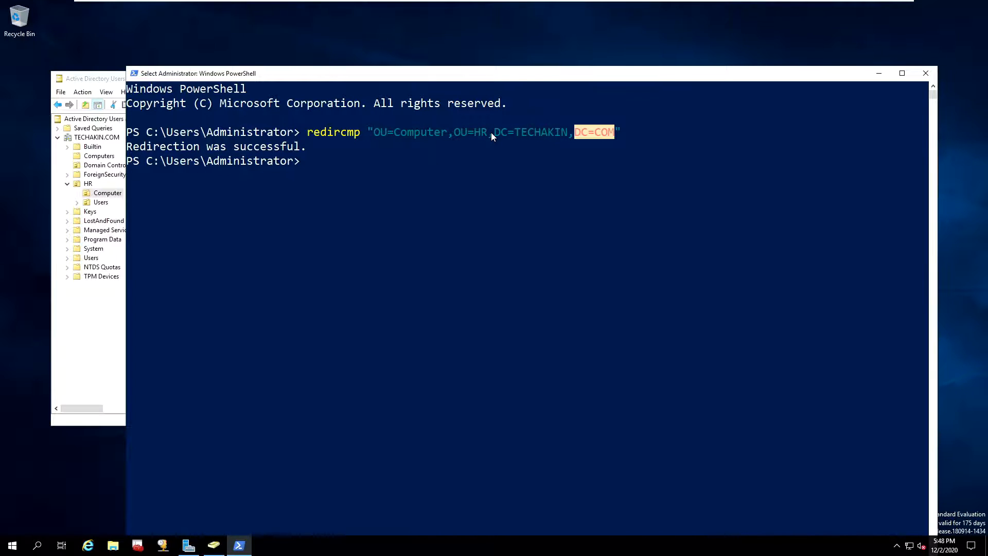
{"action": "left_click_drag", "start_coordinate": [492, 131], "coordinate": [391, 132]}
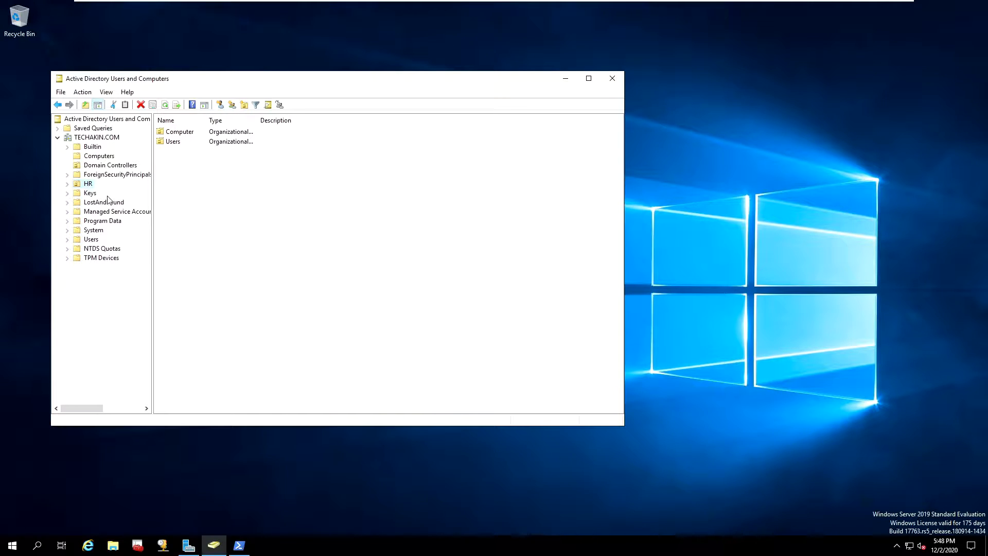
Confirm HR's Computer OU and the default Computers container are both empty, then go to DEV-200
{"action": "left_click", "coordinate": [185, 134]}
{"action": "double_click", "coordinate": [184, 133]}
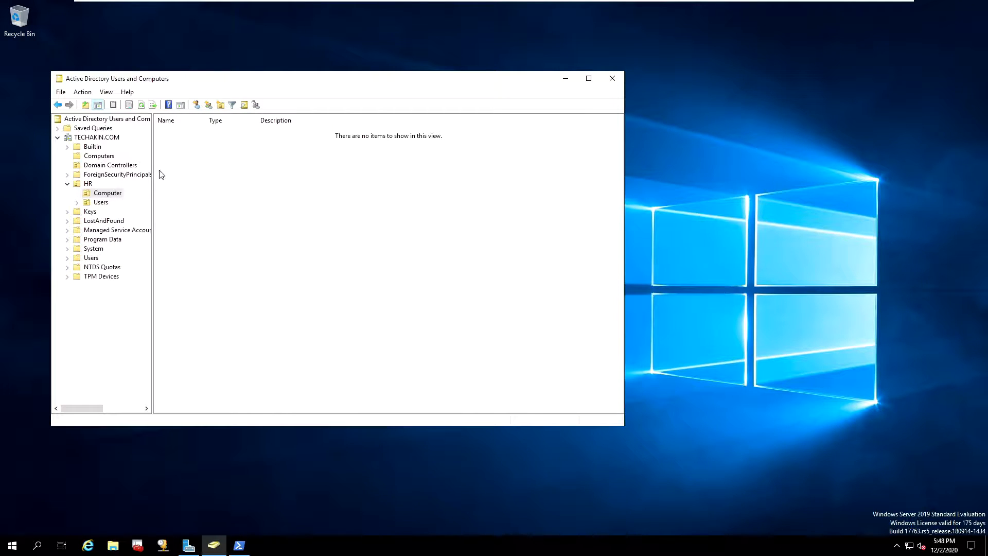
{"action": "left_click", "coordinate": [97, 158]}
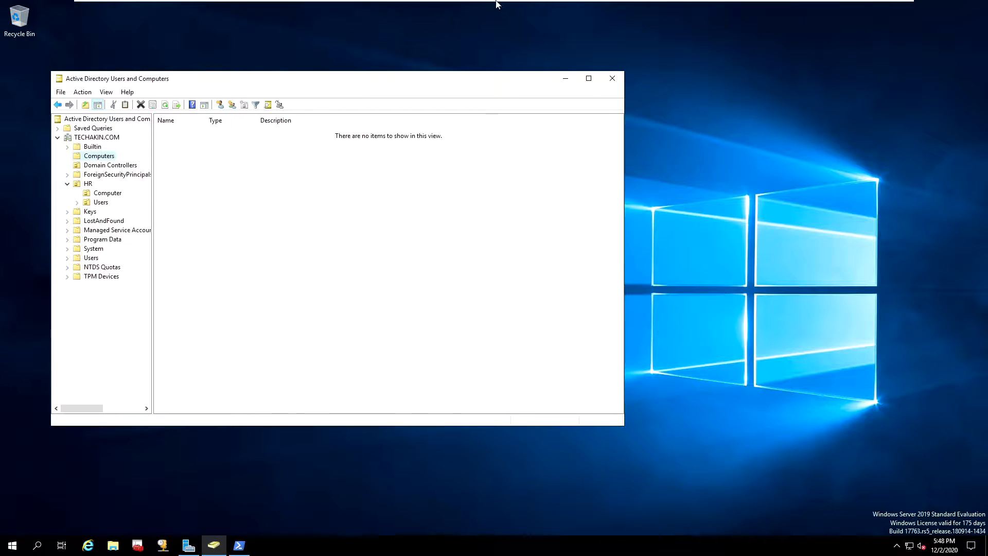
{"action": "mouse_move", "coordinate": [496, 2]}
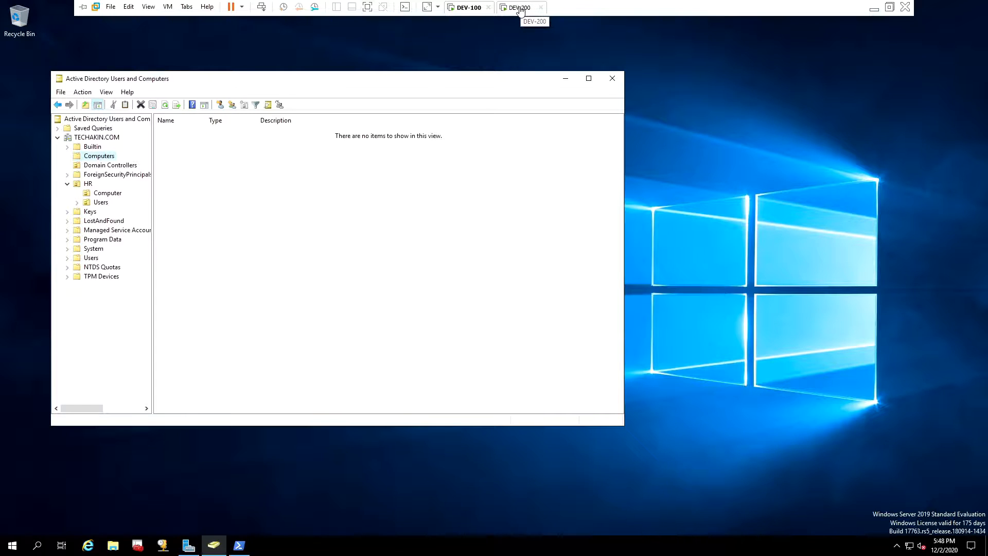
{"action": "left_click", "coordinate": [519, 8]}
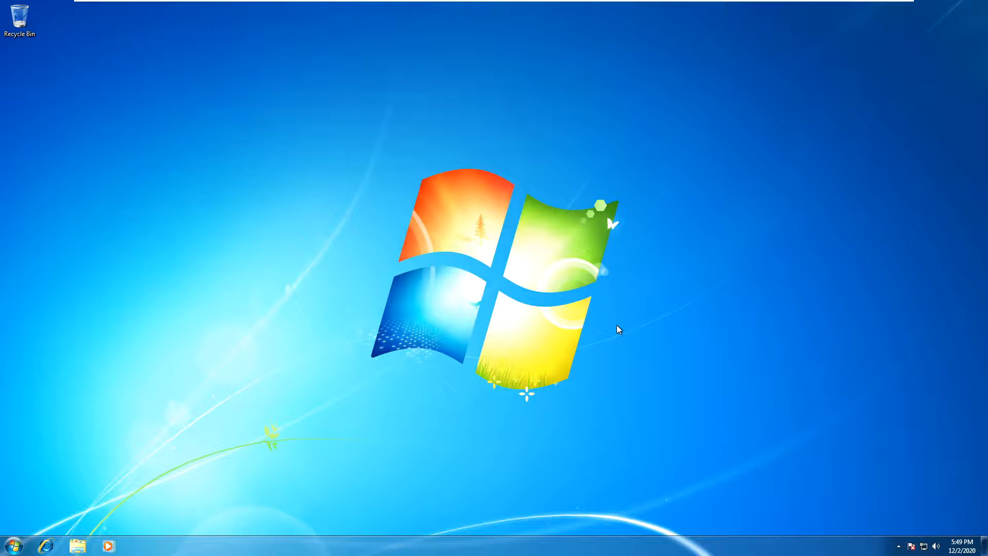
On DEV-200, open Local Area Connection properties and select Internet Protocol Version 4 (TCP/IPv4)
{"action": "right_click", "coordinate": [924, 549]}
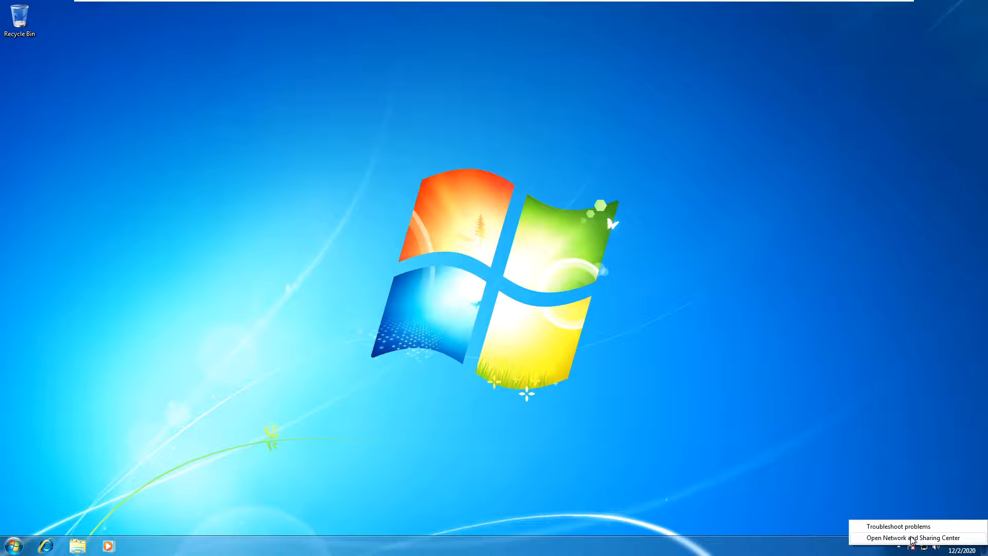
{"action": "left_click", "coordinate": [911, 537]}
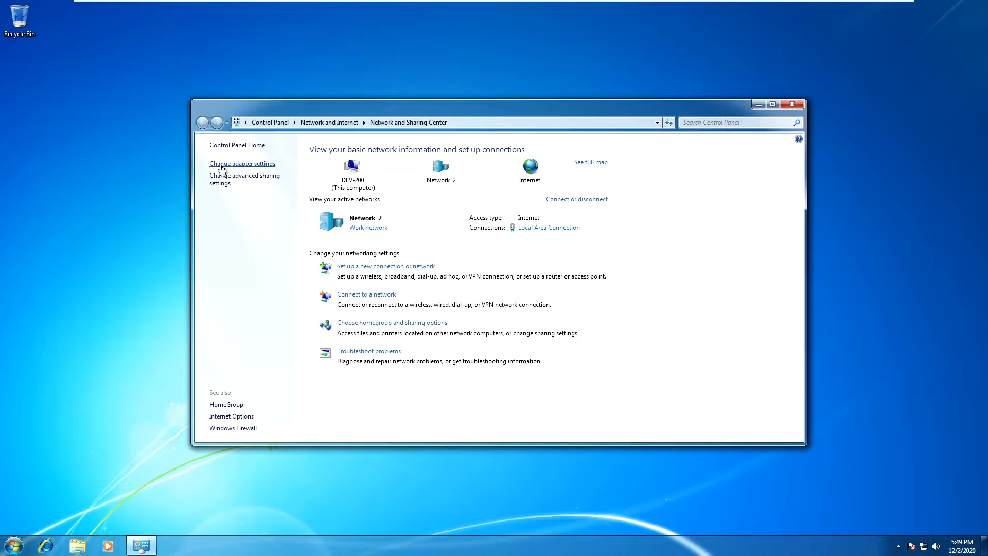
{"action": "left_click", "coordinate": [226, 165]}
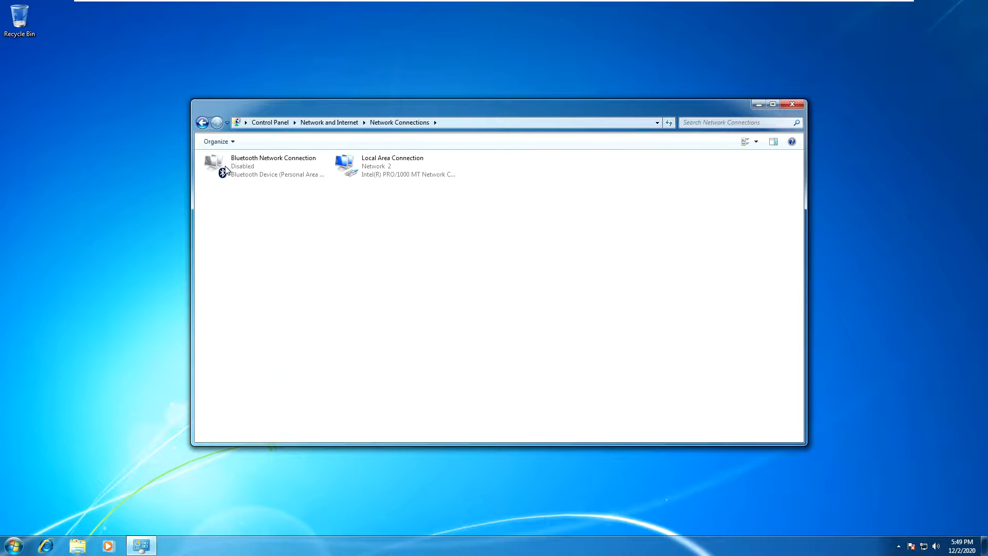
{"action": "left_click", "coordinate": [378, 167]}
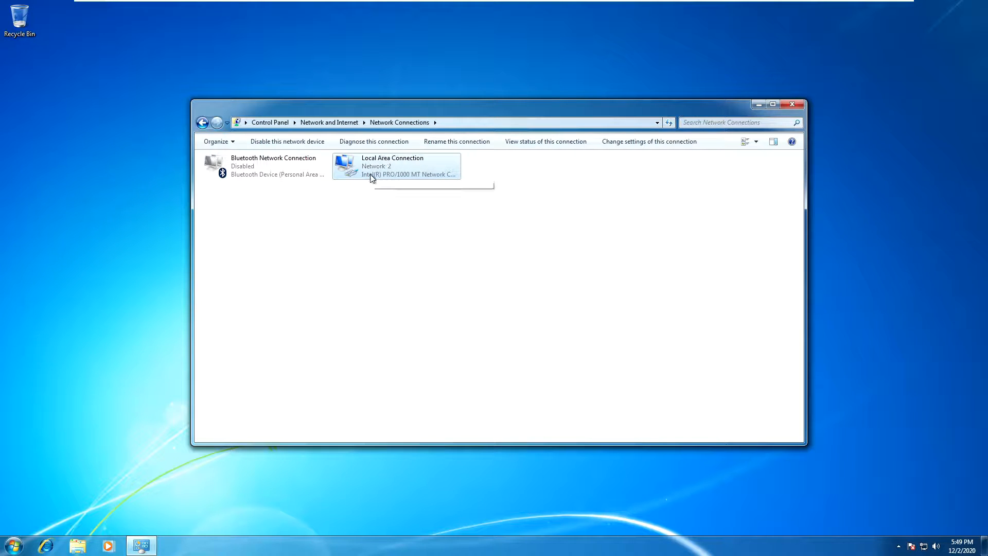
{"action": "right_click", "coordinate": [373, 162]}
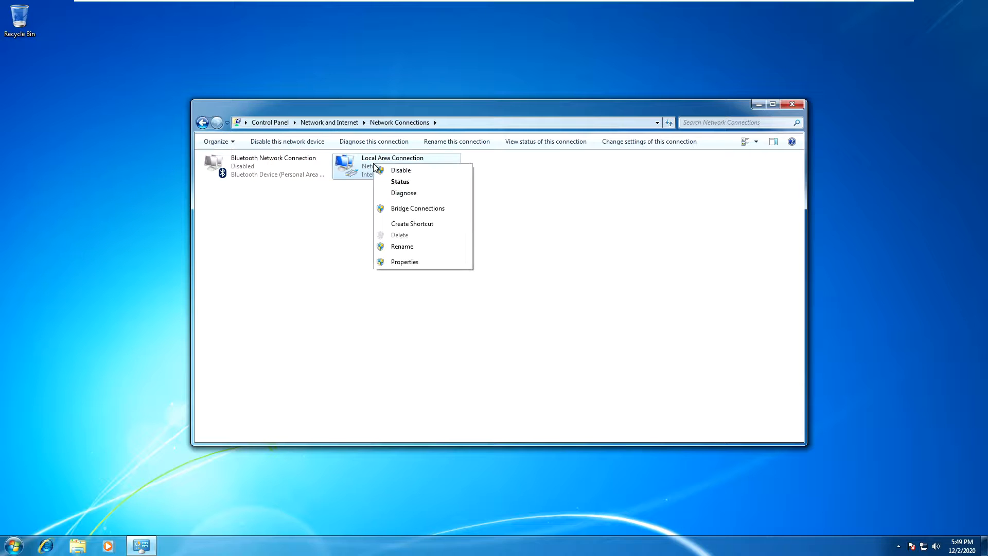
{"action": "left_click", "coordinate": [404, 262]}
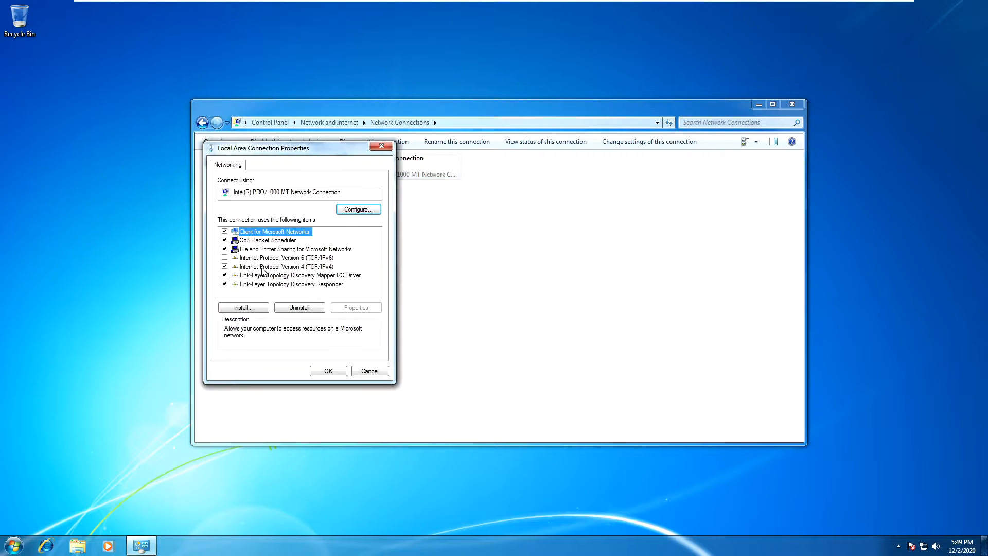
{"action": "left_click", "coordinate": [307, 267]}
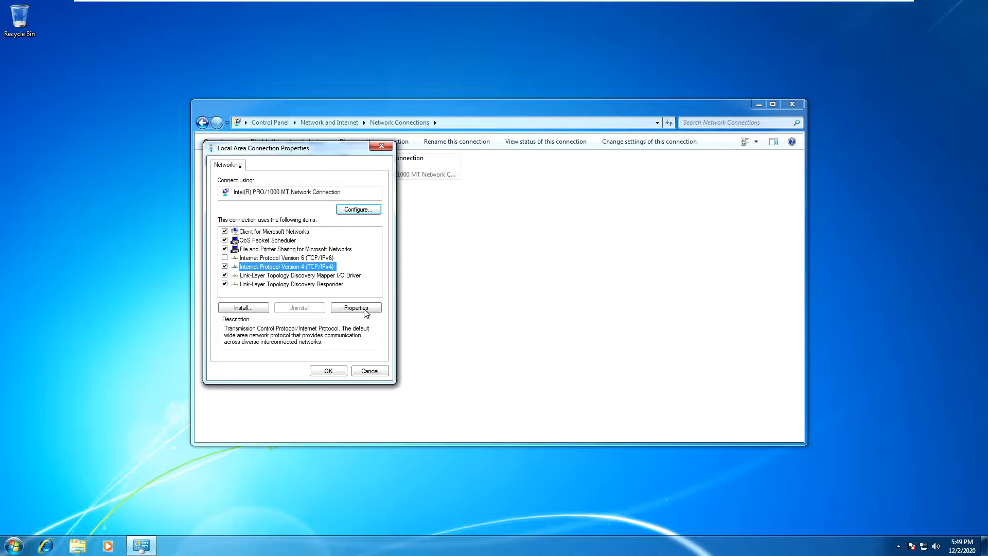
Assign DEV-200's network adapter a static IPv4 address, default gateway and preferred DNS server
{"action": "left_click", "coordinate": [356, 308]}
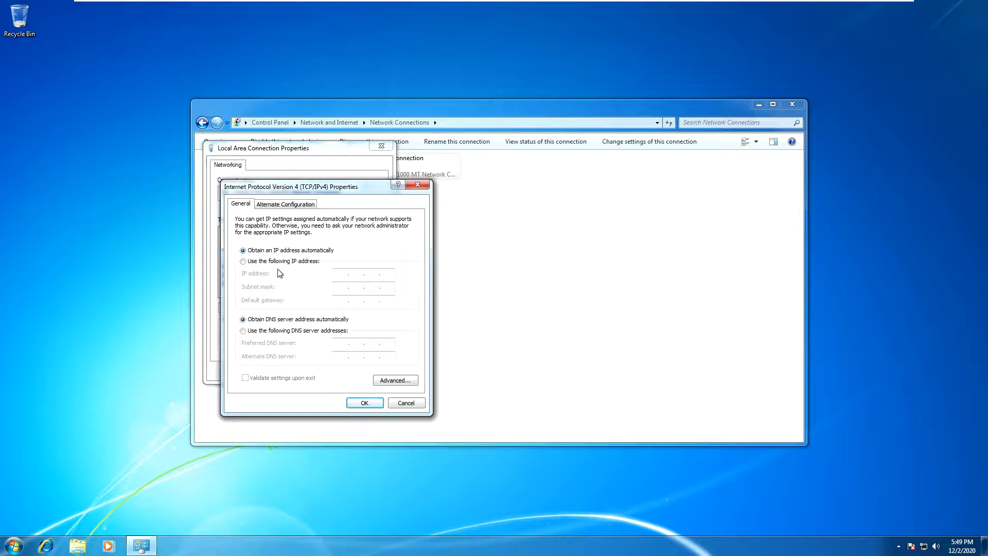
{"action": "left_click", "coordinate": [243, 261]}
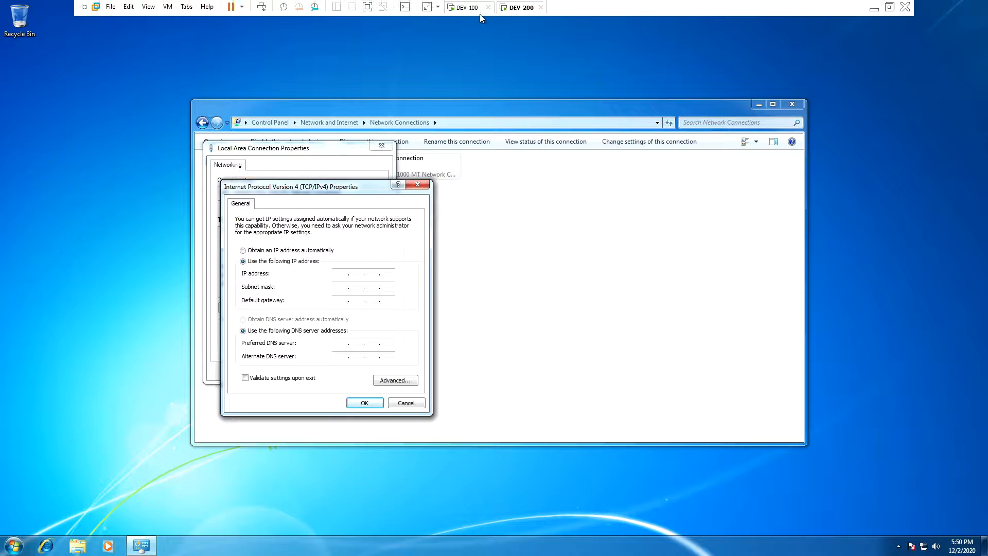
{"action": "left_click", "coordinate": [464, 10]}
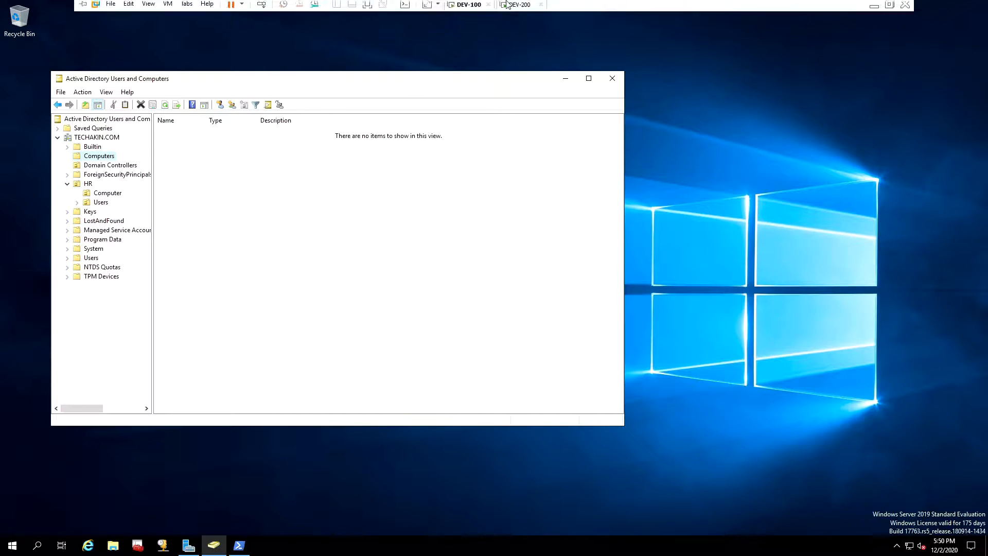
{"action": "left_click", "coordinate": [514, 8]}
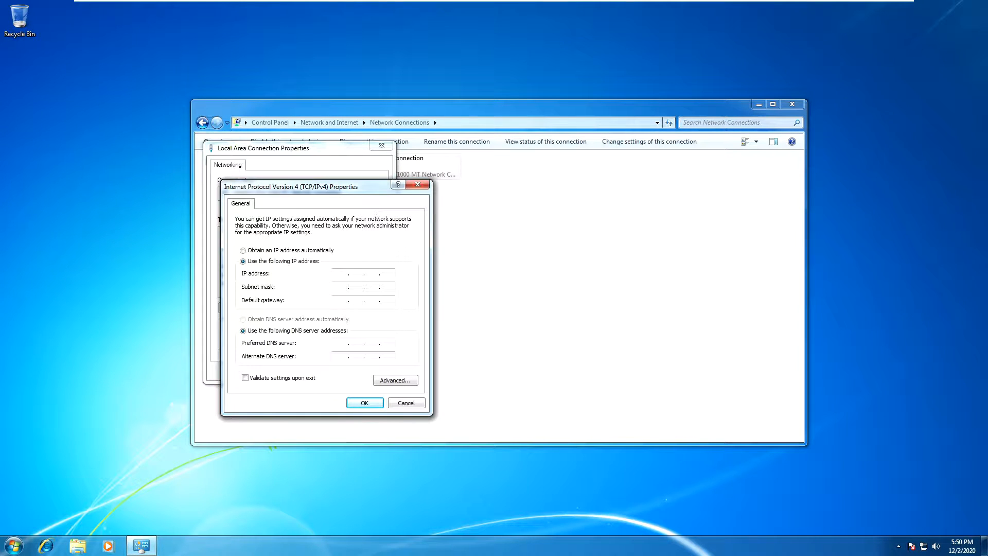
{"action": "left_click", "coordinate": [388, 300]}
{"action": "left_click", "coordinate": [341, 343]}
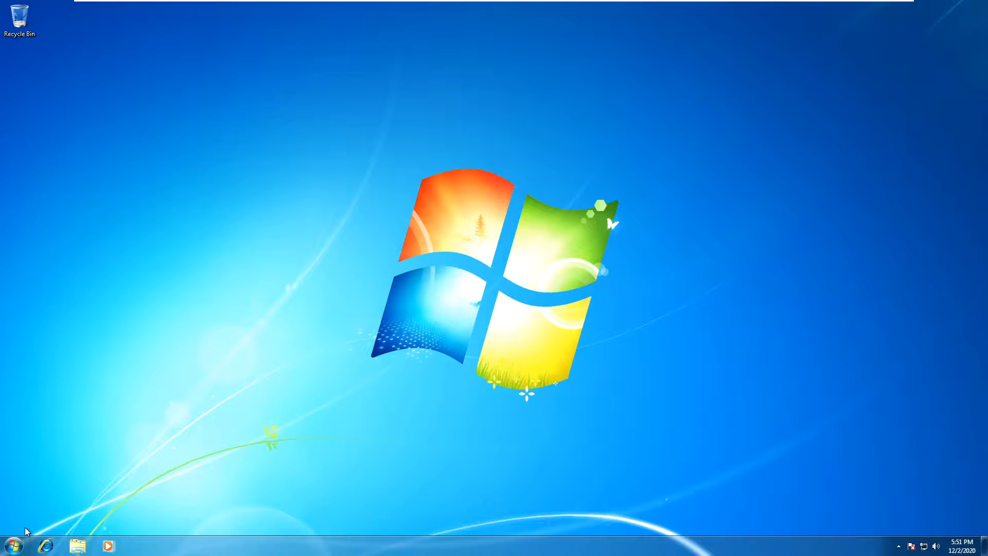
From Computer's system properties, set DEV-200 to become a member of the domain 'techakin'
{"action": "left_click", "coordinate": [14, 547]}
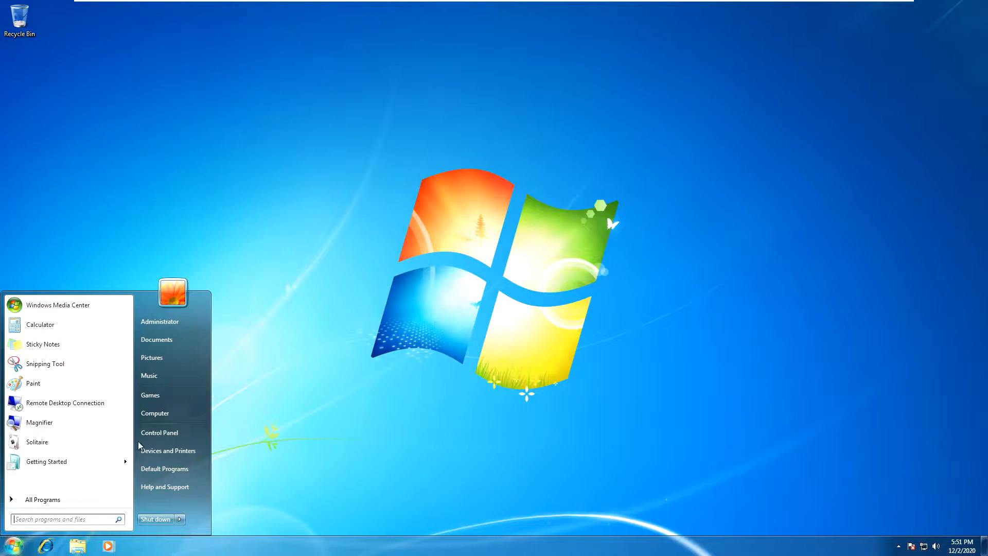
{"action": "right_click", "coordinate": [159, 412]}
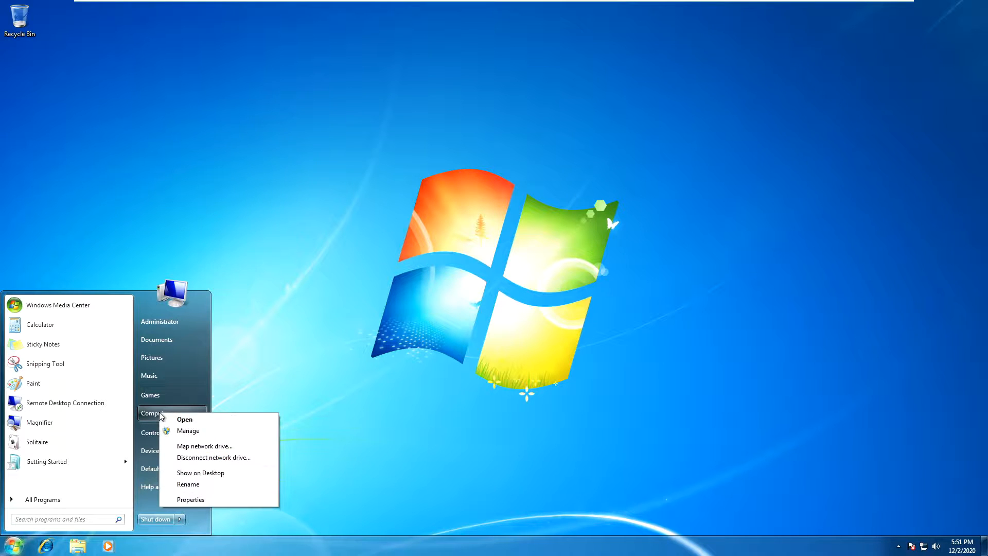
{"action": "left_click", "coordinate": [188, 501]}
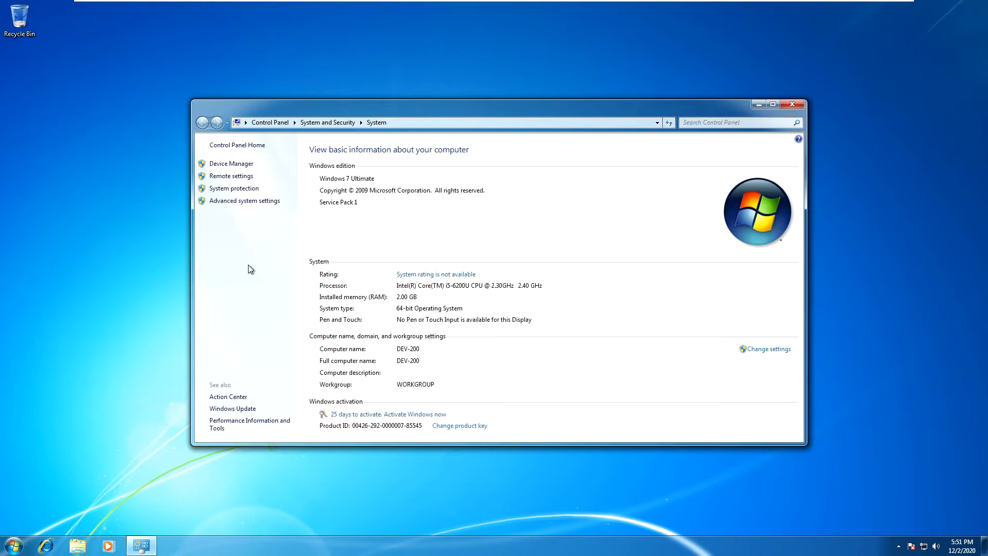
{"action": "left_click", "coordinate": [761, 353]}
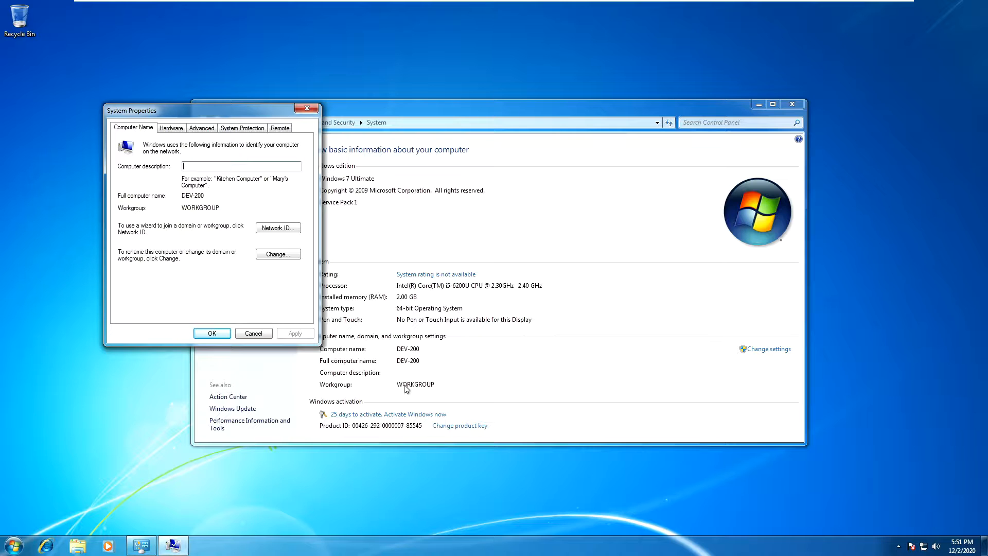
{"action": "left_click", "coordinate": [277, 255]}
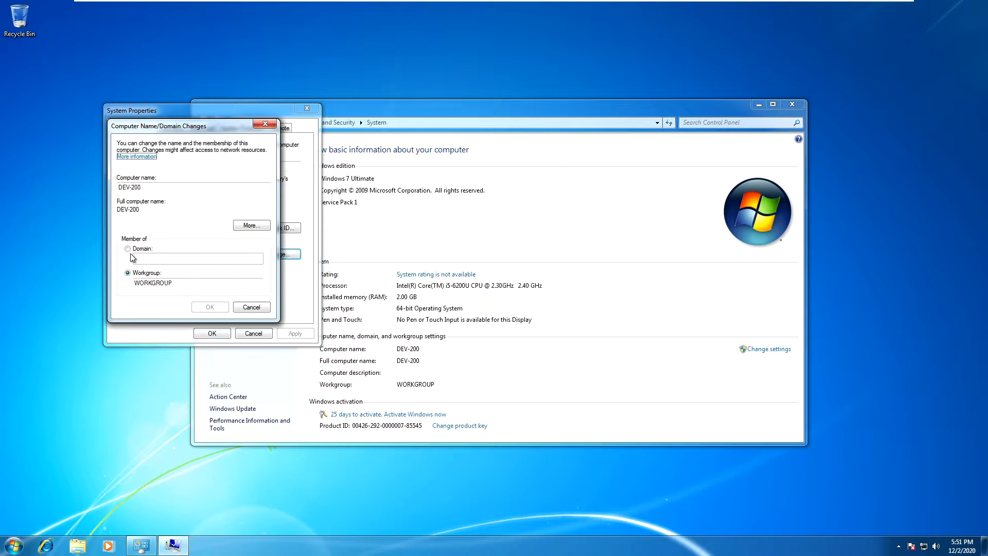
{"action": "left_click", "coordinate": [128, 249]}
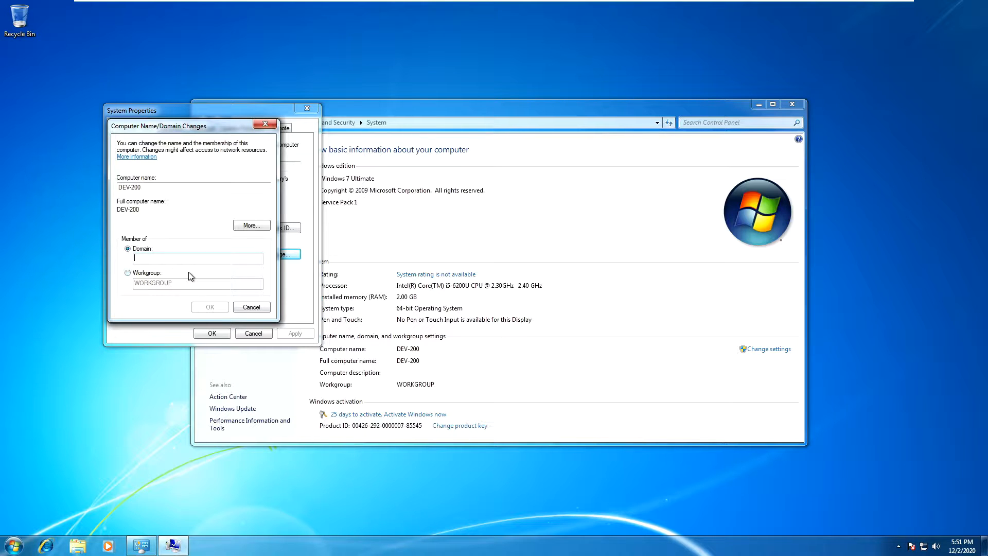
{"action": "type", "text": "techakin"}
{"action": "left_click", "coordinate": [210, 308]}
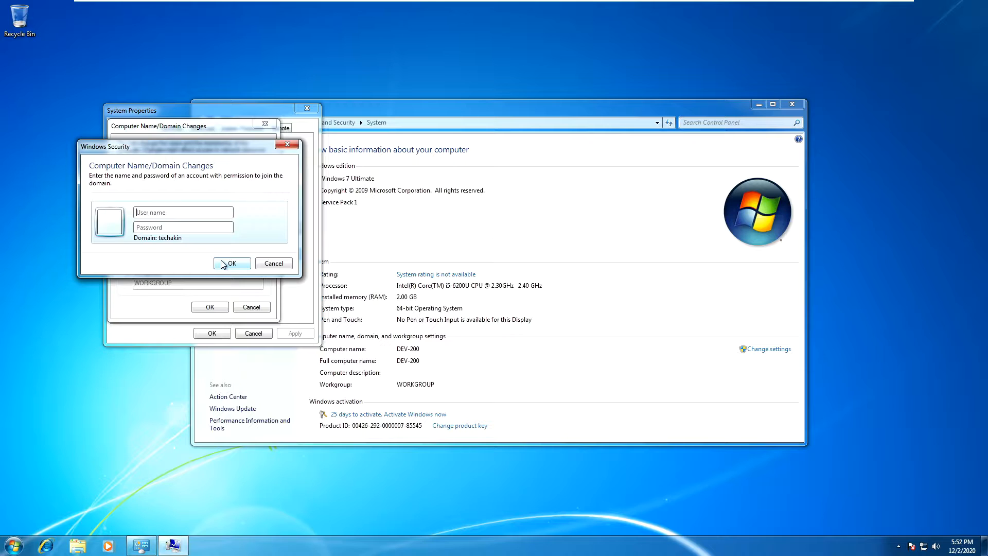
Enter the domain administrator credentials, acknowledge the welcome and restart notices, and restart DEV-200 immediately
{"action": "type", "text": "Admip●●●●●●●"}
{"action": "left_click", "coordinate": [230, 263]}
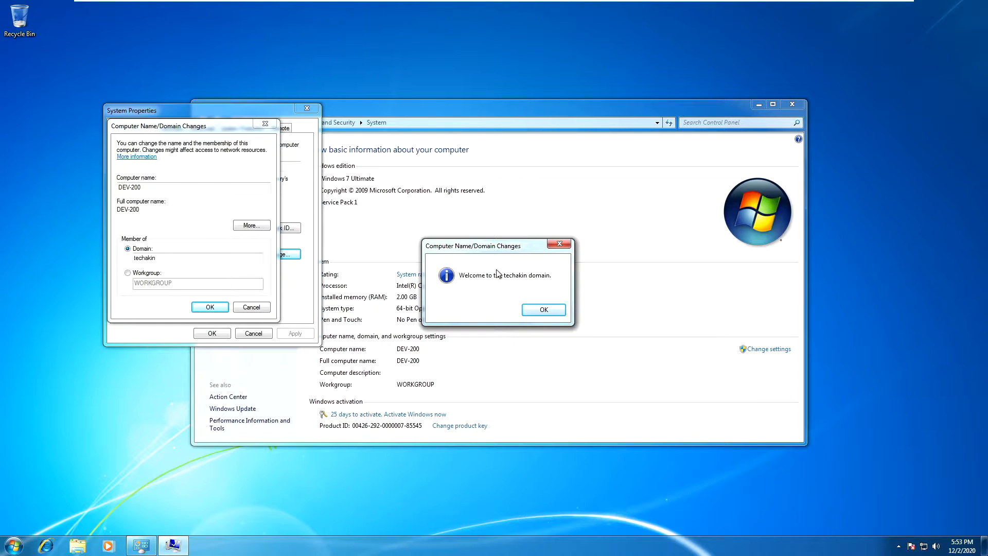
{"action": "left_click", "coordinate": [546, 311]}
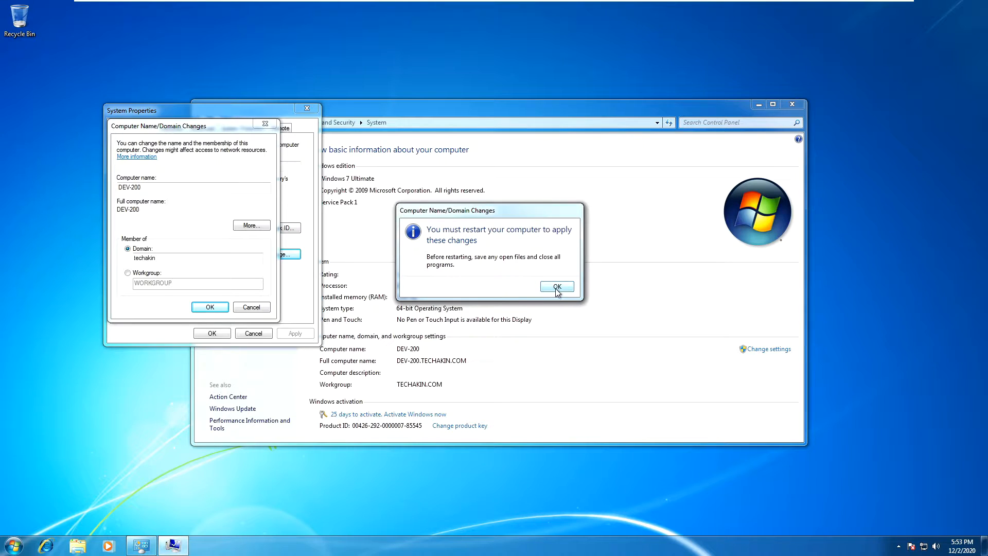
{"action": "left_click", "coordinate": [557, 287]}
{"action": "left_click", "coordinate": [211, 334]}
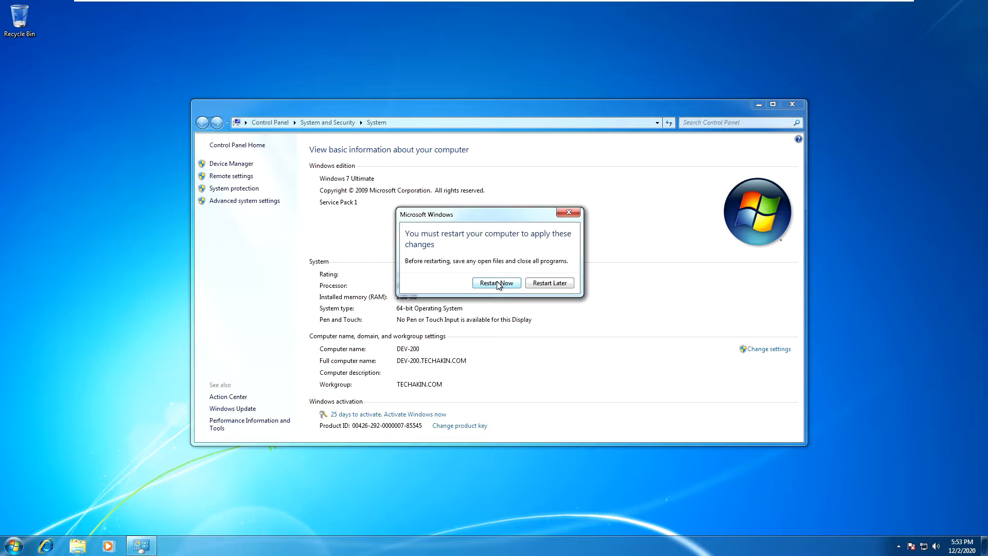
{"action": "left_click", "coordinate": [497, 284]}
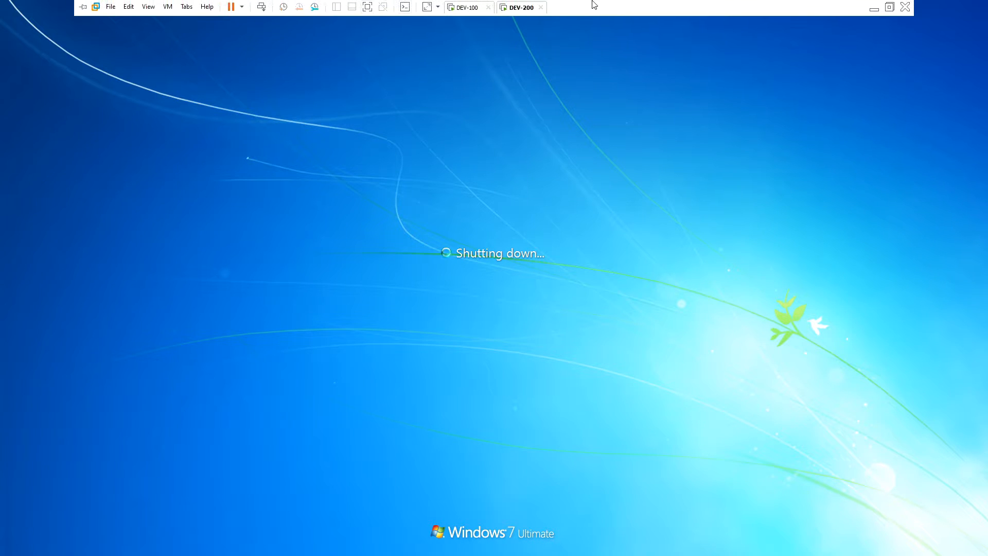
On the DEV-100 server, expand TECHAKIN.COM and browse the default Computers container and the HR OU
{"action": "left_click", "coordinate": [465, 7]}
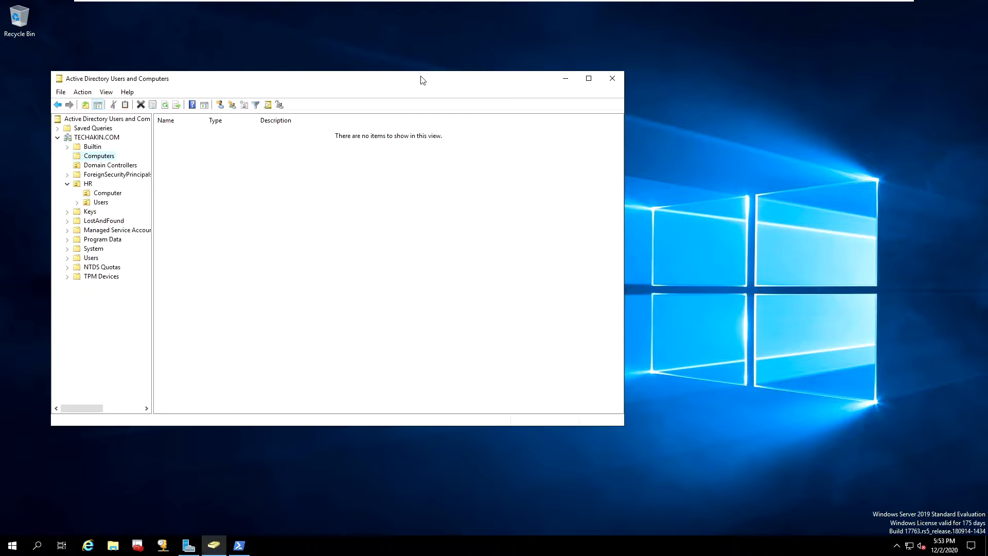
{"action": "left_click", "coordinate": [166, 106]}
{"action": "left_click", "coordinate": [91, 137]}
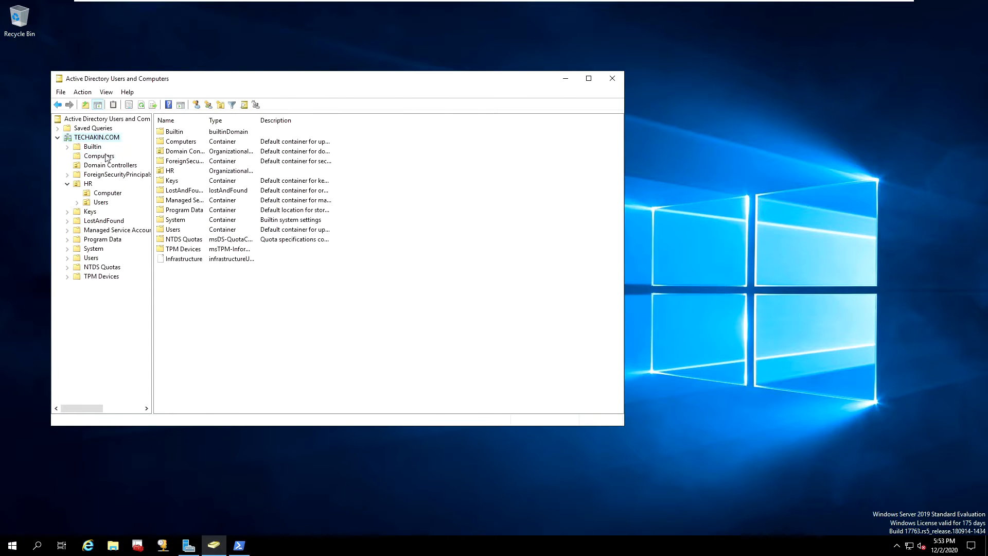
{"action": "left_click", "coordinate": [90, 157]}
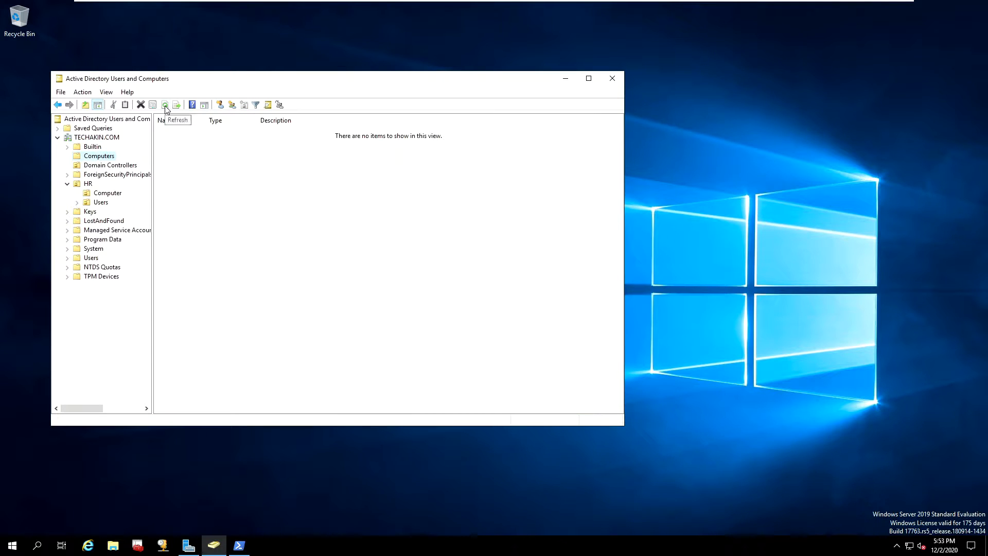
{"action": "left_click", "coordinate": [89, 185]}
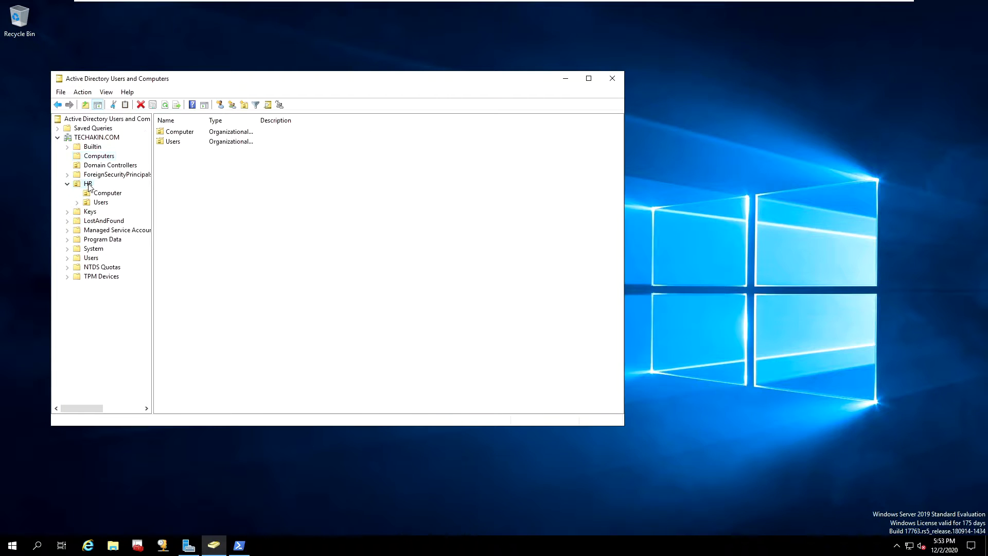
Refresh HR, open its Computer OU to find DEV-200, and bring up DEV-200's context menu
{"action": "left_click", "coordinate": [164, 105]}
{"action": "left_click", "coordinate": [175, 133]}
{"action": "double_click", "coordinate": [175, 133]}
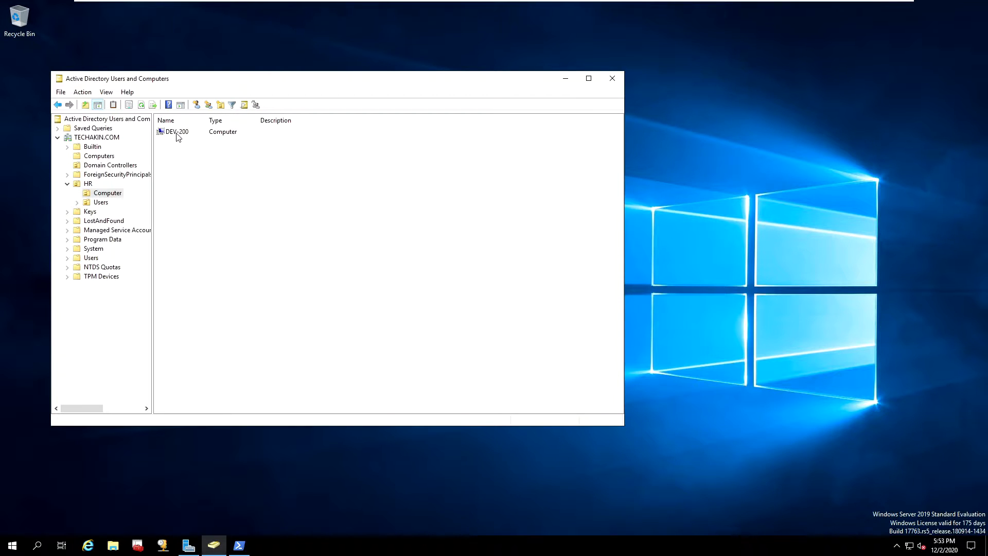
{"action": "left_click", "coordinate": [177, 134]}
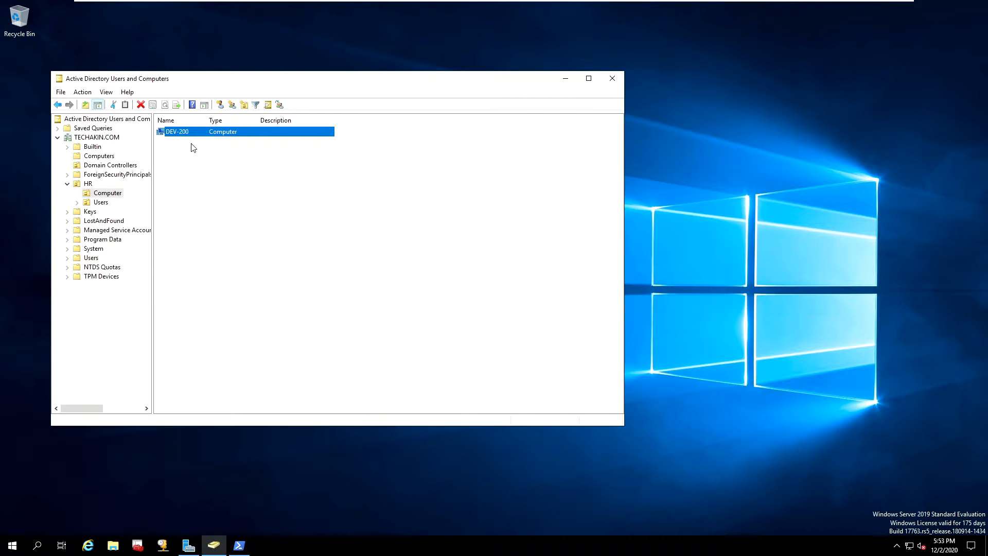
{"action": "left_click", "coordinate": [192, 145]}
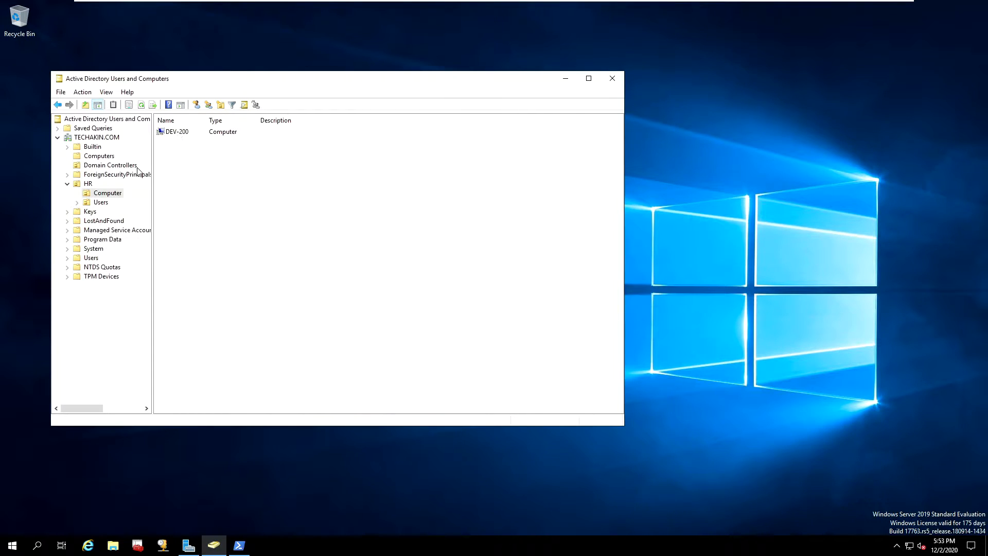
{"action": "left_click", "coordinate": [88, 184]}
{"action": "left_click", "coordinate": [99, 193]}
{"action": "left_click", "coordinate": [177, 135]}
{"action": "right_click", "coordinate": [178, 135]}
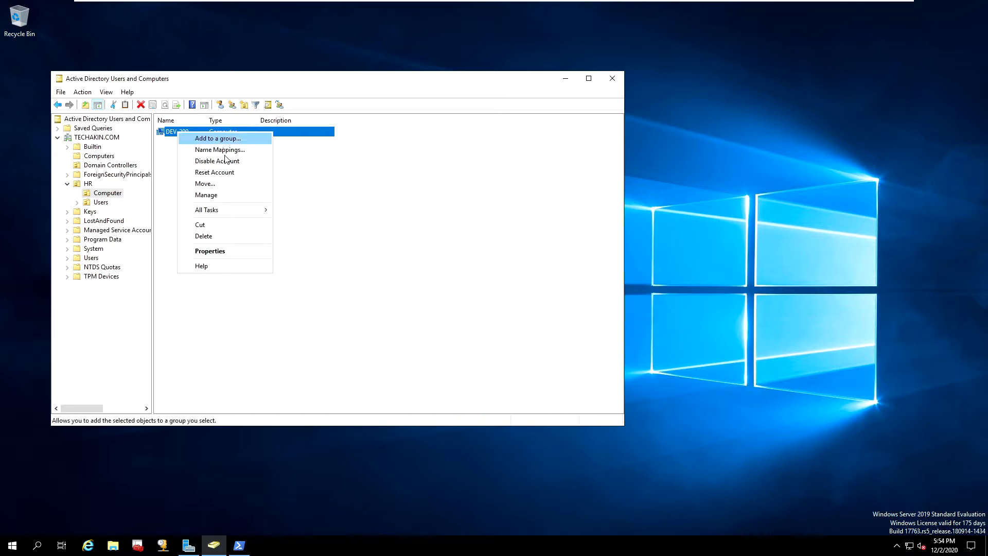
Open DEV-200's properties, check its computer name, and view its Windows 7 Ultimate 6.1 (7601) SP1 details
{"action": "left_click", "coordinate": [215, 252]}
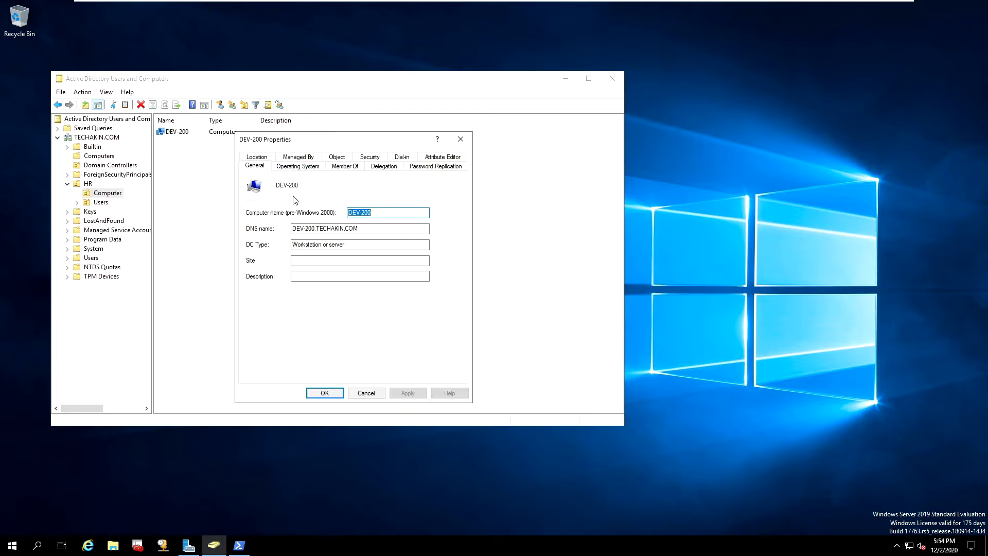
{"action": "left_click", "coordinate": [256, 167]}
{"action": "left_click", "coordinate": [384, 213]}
{"action": "double_click", "coordinate": [361, 213]}
{"action": "left_click", "coordinate": [298, 166]}
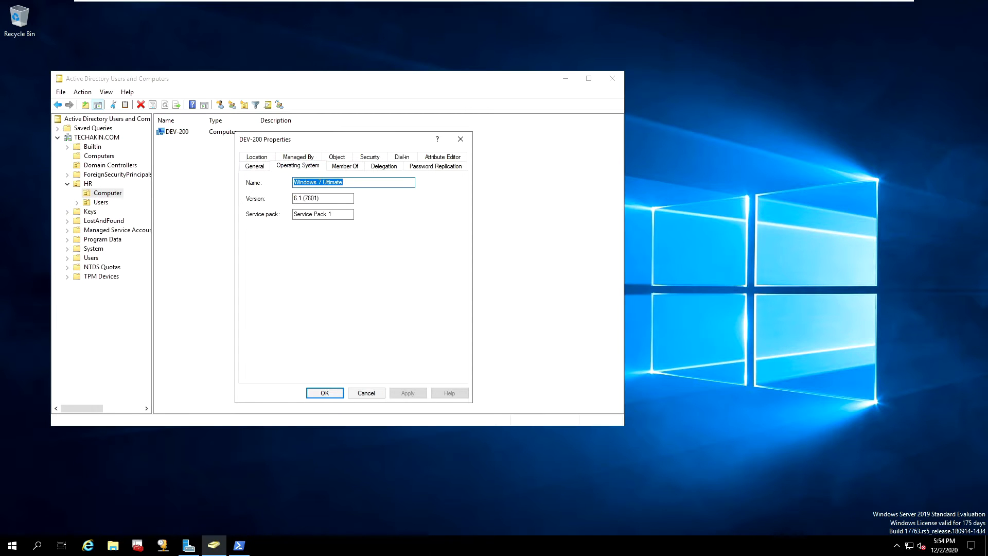
{"action": "left_click", "coordinate": [346, 182]}
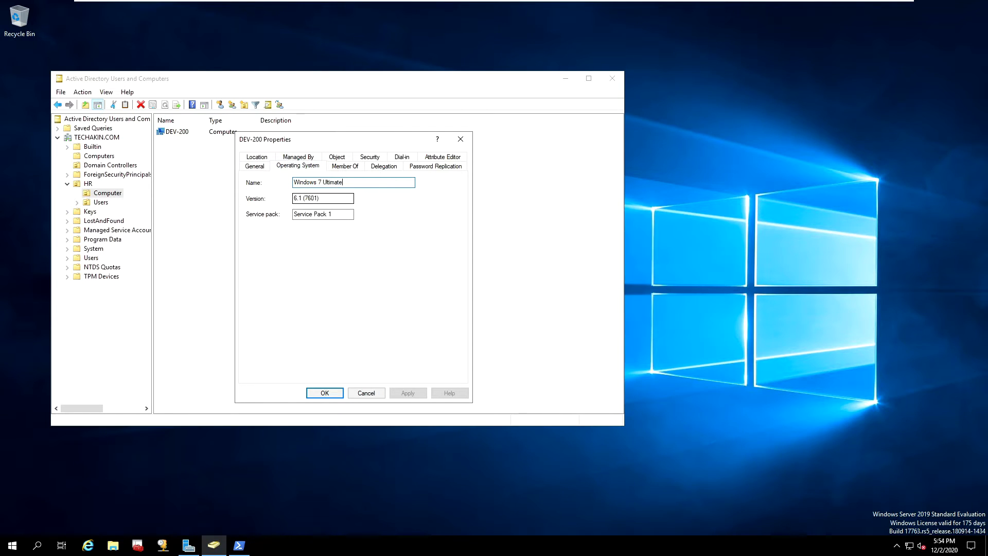
{"action": "mouse_move", "coordinate": [489, 3]}
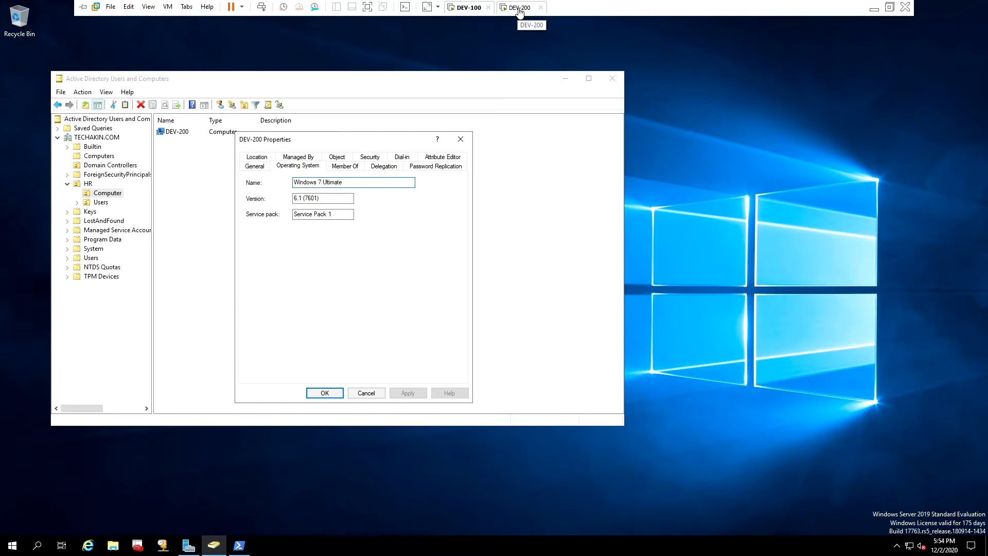
Send Ctrl+Alt+Del to DEV-200 and log on as Other User with the TECHAKIN domain Administrator account
{"action": "left_click", "coordinate": [520, 8]}
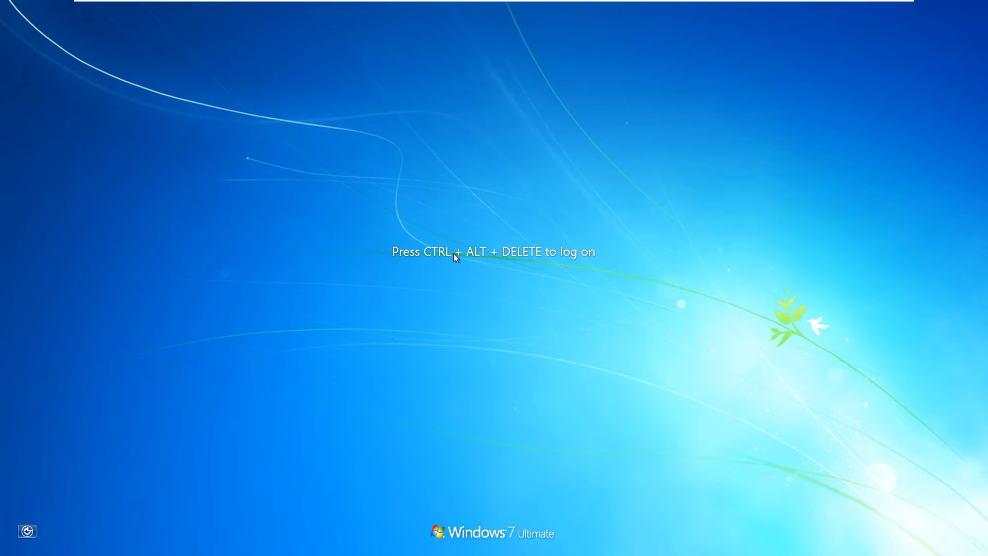
{"action": "mouse_move", "coordinate": [277, 2]}
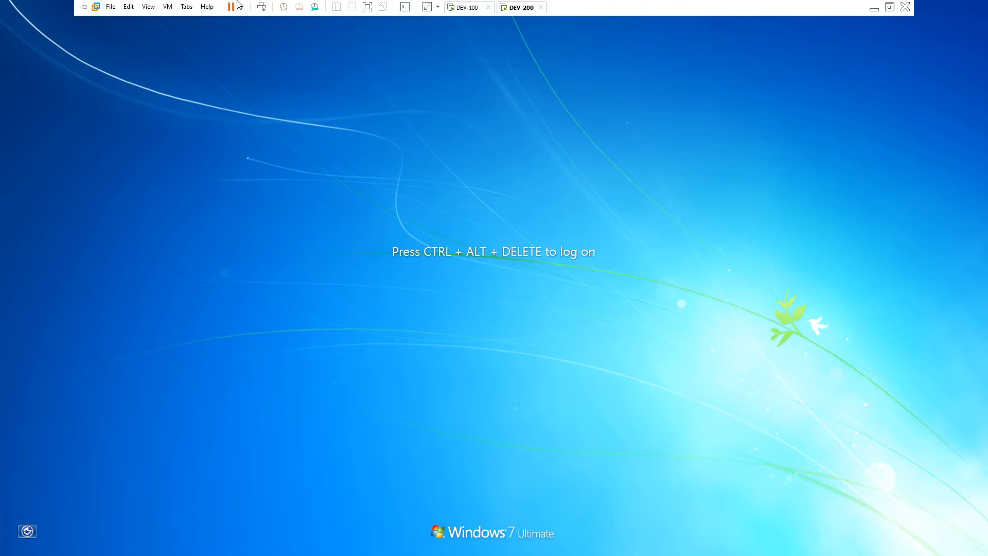
{"action": "left_click", "coordinate": [168, 6]}
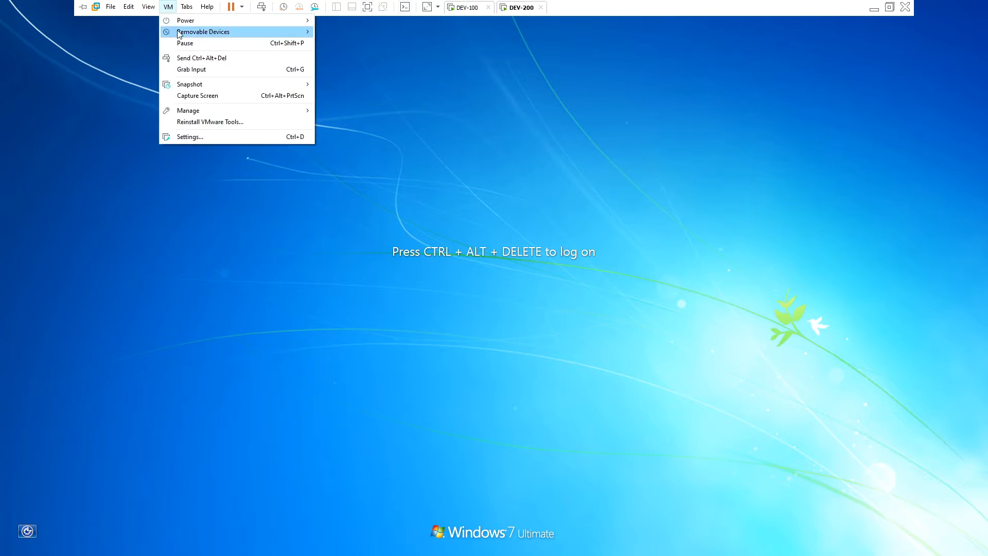
{"action": "left_click", "coordinate": [192, 58]}
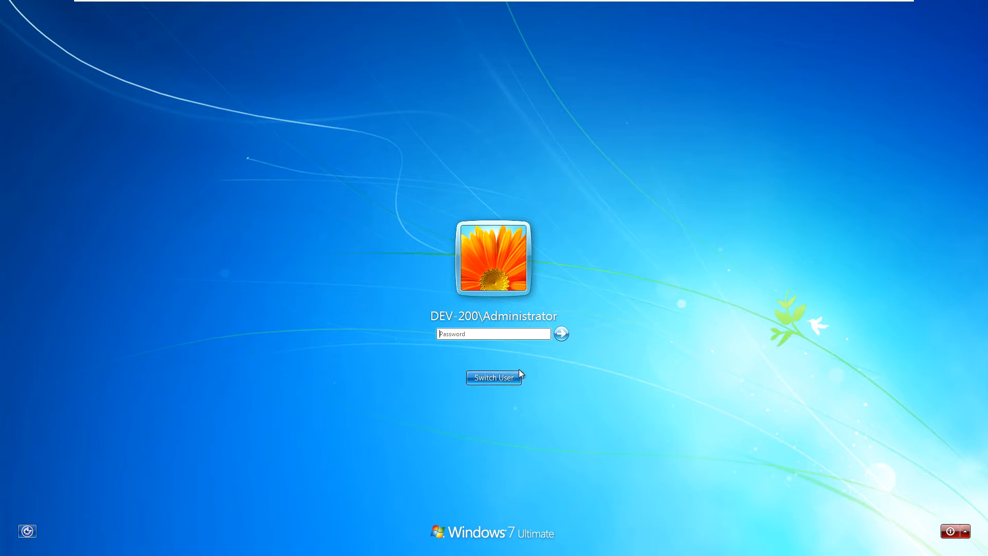
{"action": "left_click", "coordinate": [507, 378]}
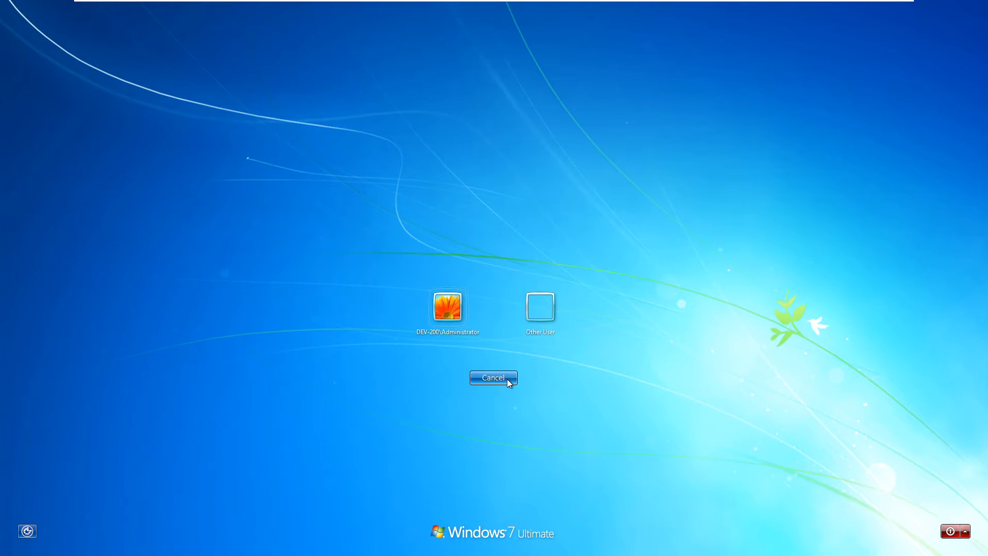
{"action": "left_click", "coordinate": [540, 309]}
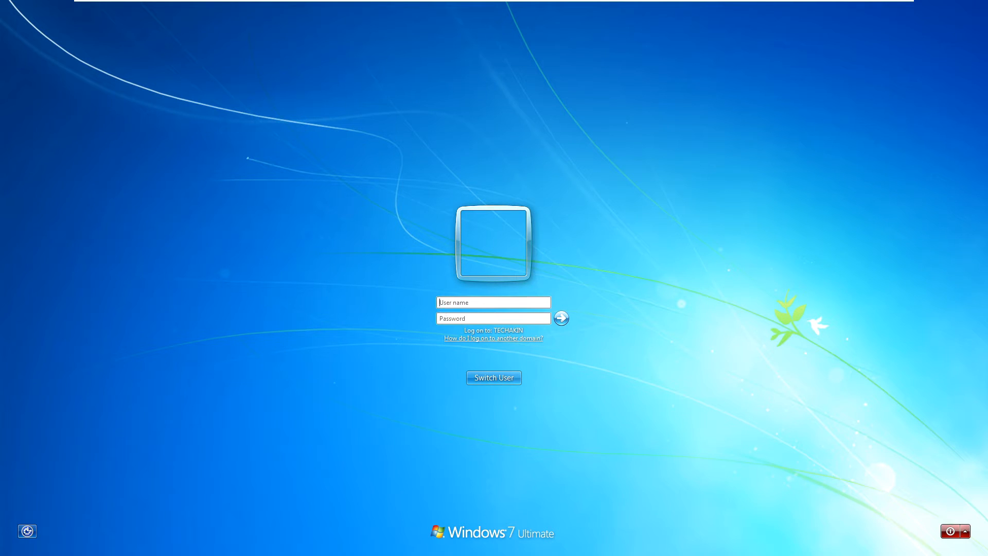
{"action": "type", "text": "T"}
{"action": "type", "text": "•"}
{"action": "key", "text": "Return"}
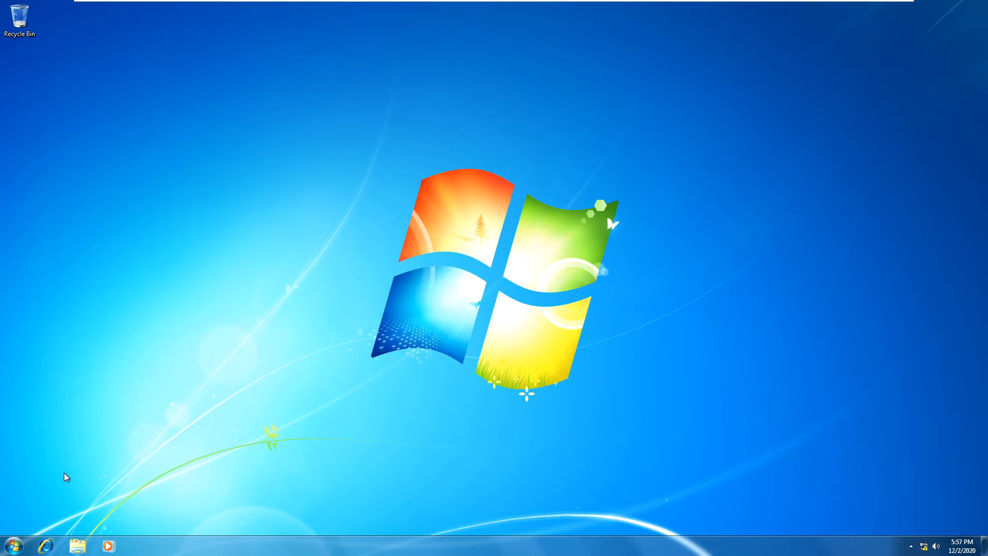
Open Computer's Properties to see DEV-200.TECHAKIN.COM as the full name in domain TECHAKIN.COM
{"action": "left_click", "coordinate": [7, 549]}
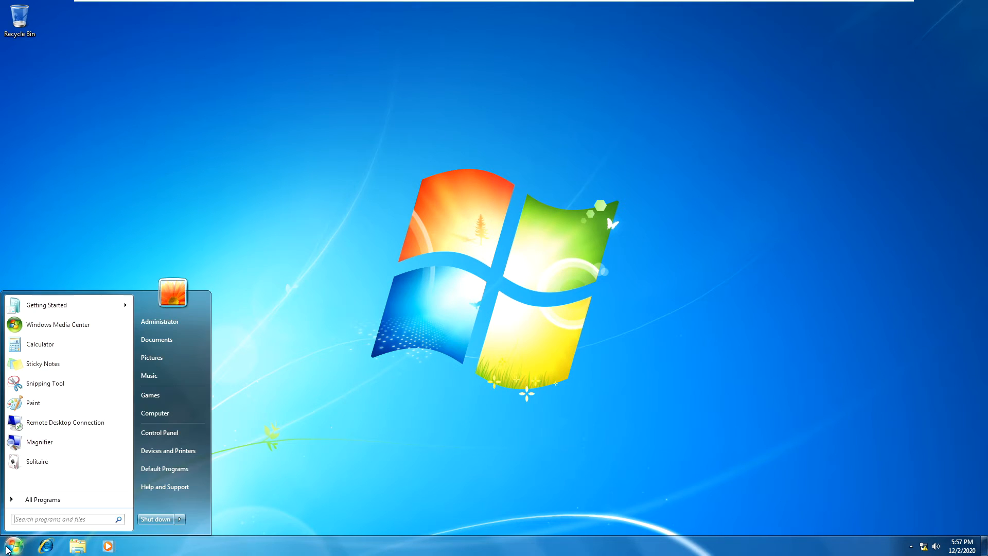
{"action": "right_click", "coordinate": [166, 413]}
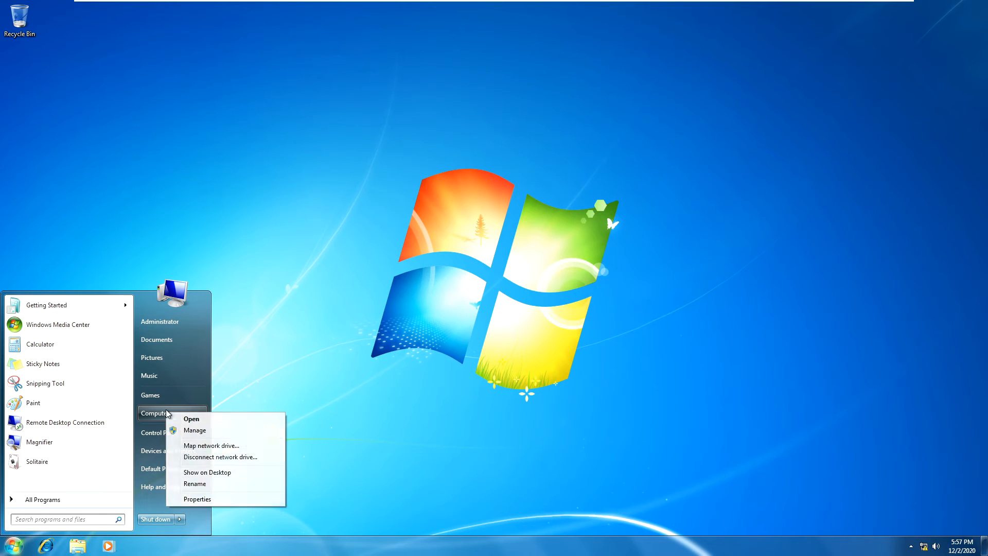
{"action": "left_click", "coordinate": [199, 499]}
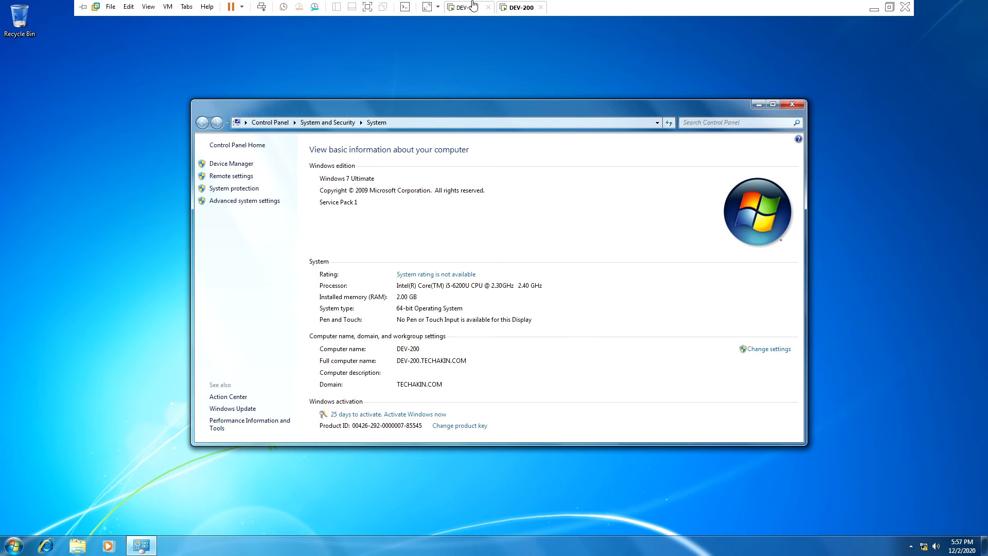
Back on DEV-100, close DEV-200's properties and view the empty HR Users OU
{"action": "left_click", "coordinate": [468, 7]}
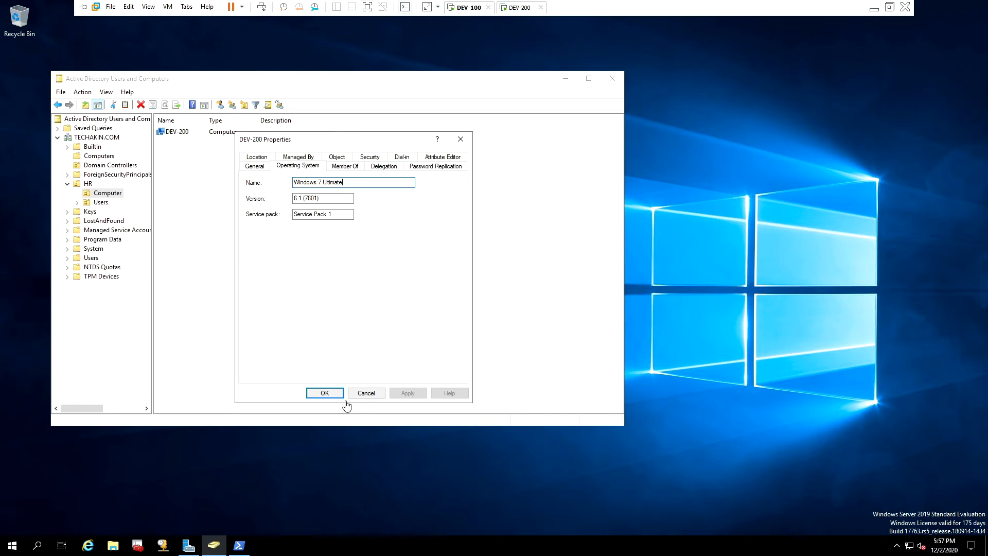
{"action": "left_click", "coordinate": [366, 392]}
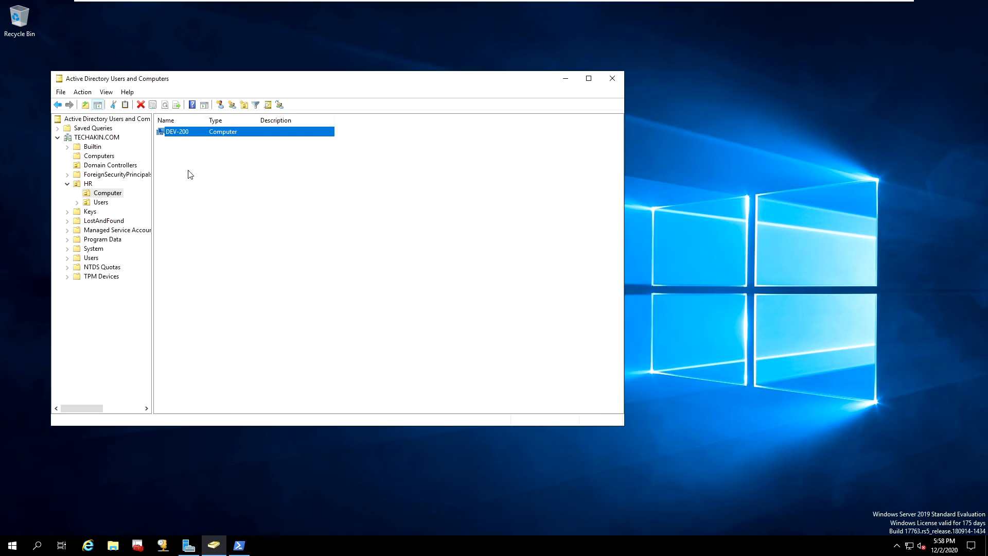
{"action": "left_click", "coordinate": [103, 202]}
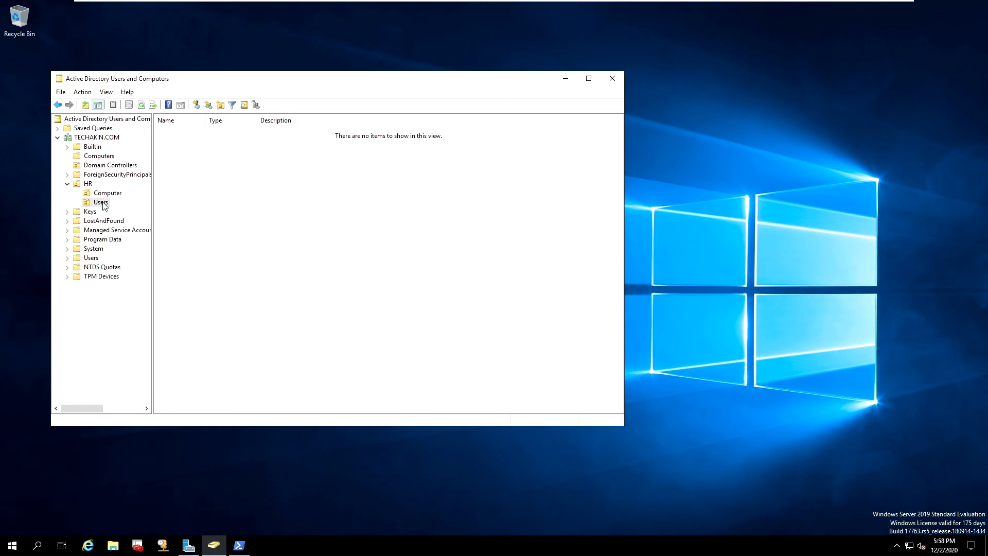